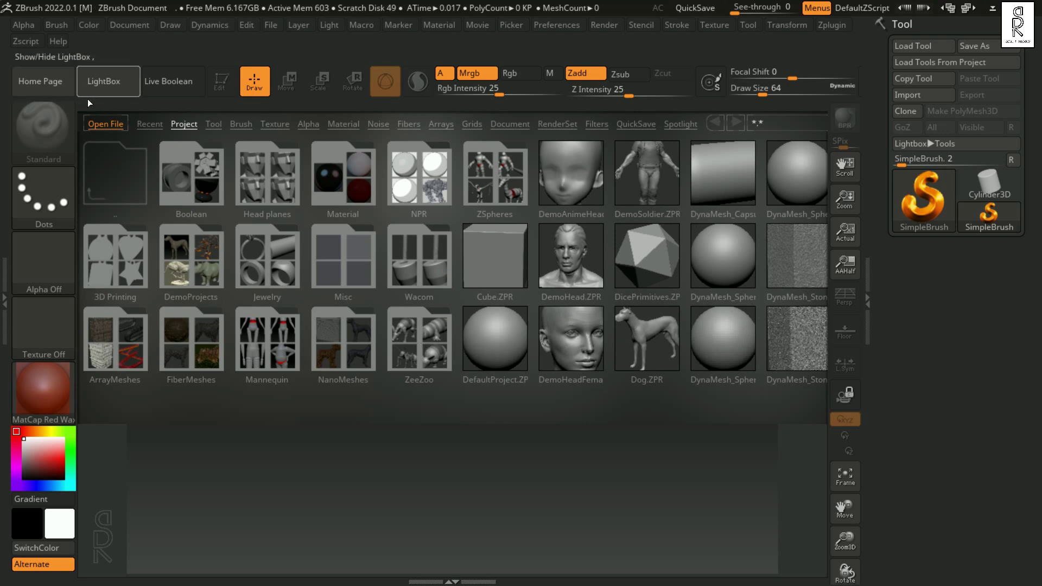
Close the LightBox browser to reveal the empty document canvas.
left_click(118, 82)
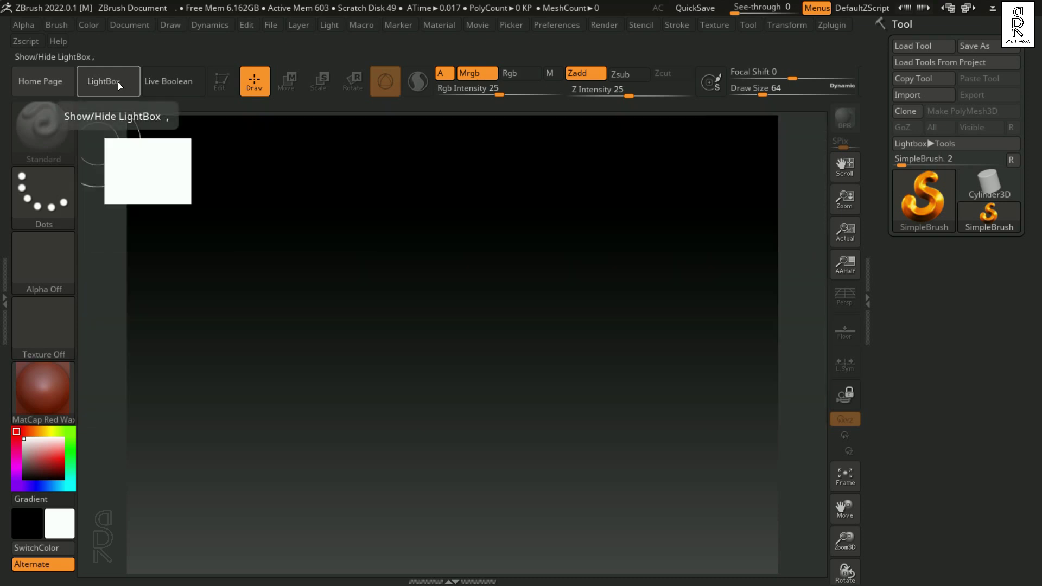
Toggle LightBox open and shut, then paint a diagonal trail of square SimpleBrush stamps.
left_click(118, 83)
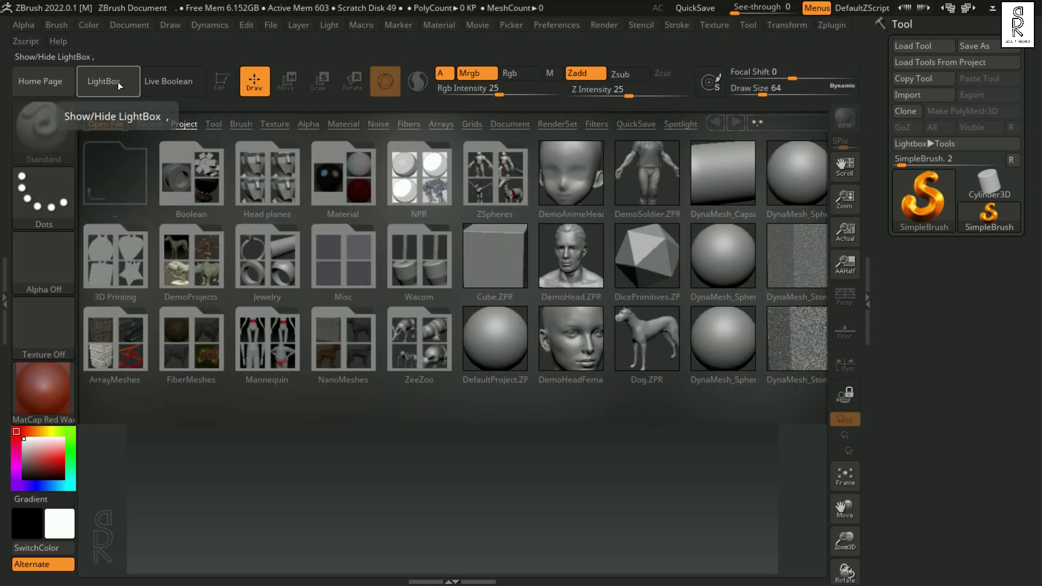
left_click(118, 82)
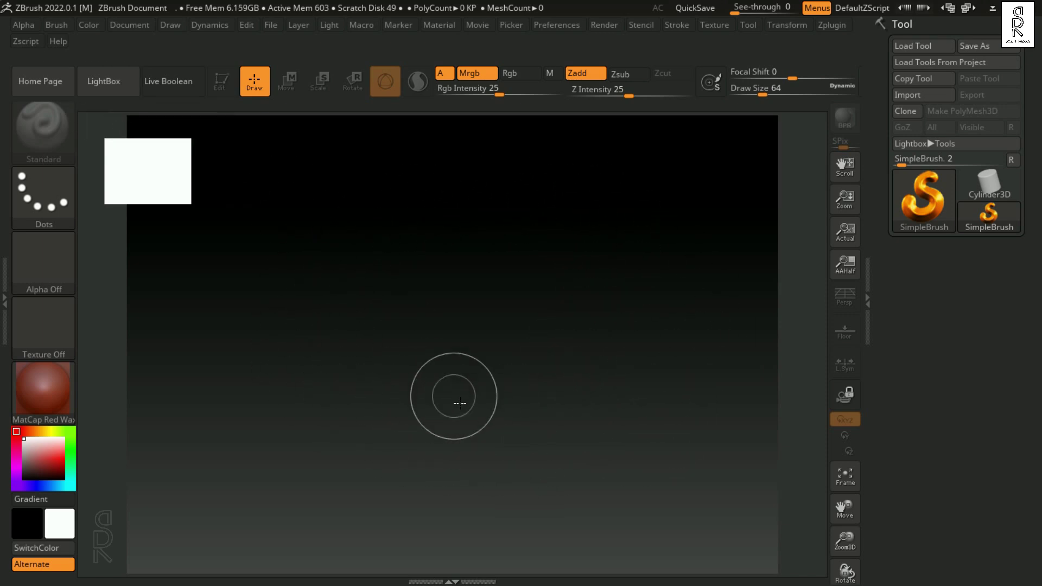
left_click(359, 240)
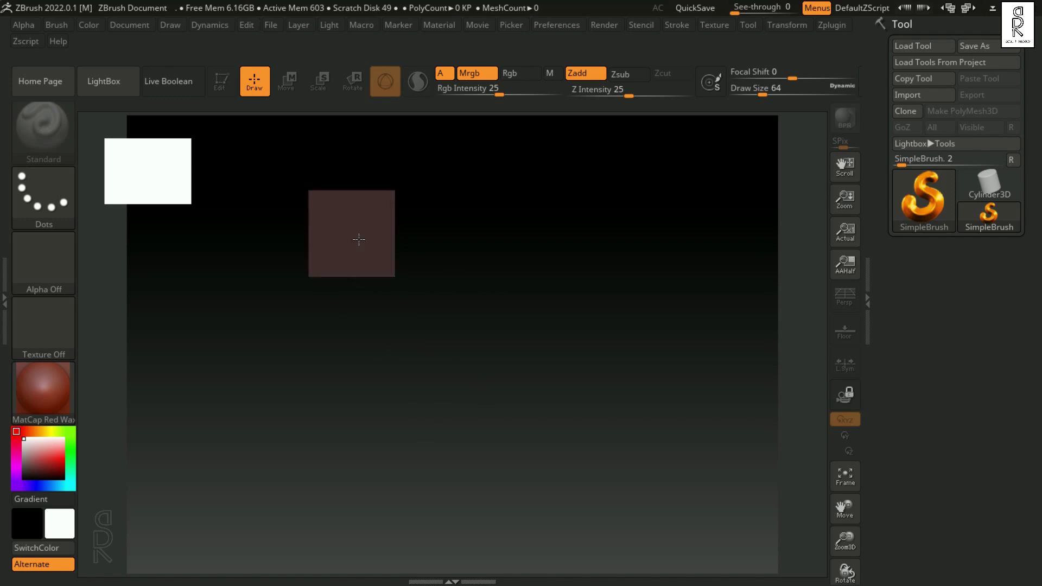
mouse_move(358, 239)
left_mouse_down()
mouse_move(466, 287)
mouse_move(516, 391)
mouse_move(594, 445)
mouse_move(443, 389)
mouse_move(217, 266)
mouse_move(187, 418)
mouse_move(353, 495)
mouse_move(434, 515)
mouse_move(587, 452)
left_mouse_up()
Paint more square-stamp strokes down the right side and from the top centre across.
mouse_move(634, 241)
left_mouse_down()
mouse_move(609, 298)
mouse_move(646, 437)
left_mouse_up()
mouse_move(576, 157)
left_mouse_down()
mouse_move(531, 206)
mouse_move(531, 335)
mouse_move(541, 397)
left_mouse_up()
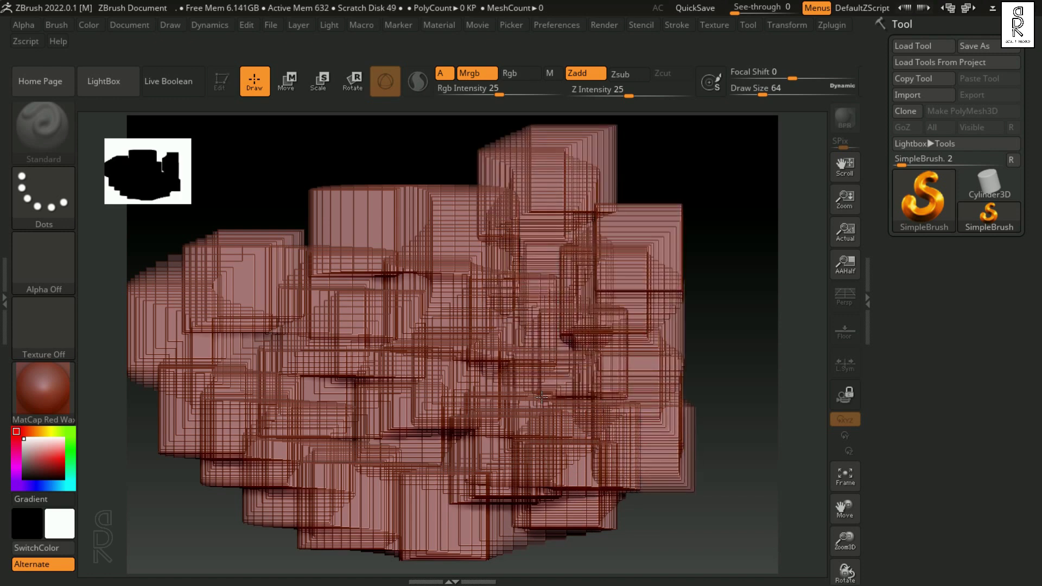
left_click(444, 189)
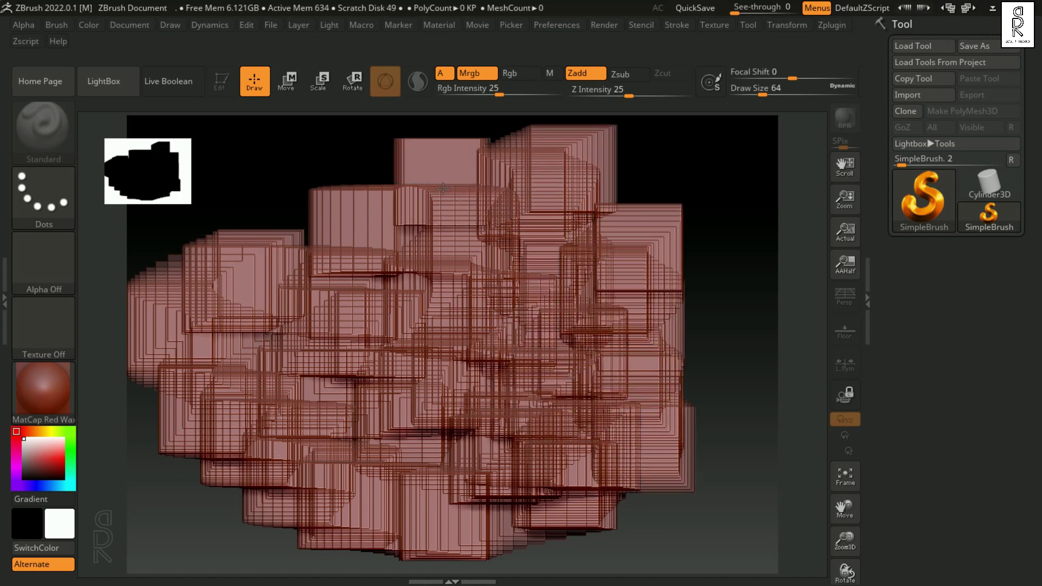
mouse_move(443, 188)
left_mouse_down()
mouse_move(369, 250)
mouse_move(390, 326)
mouse_move(542, 439)
mouse_move(704, 508)
mouse_move(727, 434)
mouse_move(716, 244)
left_mouse_up()
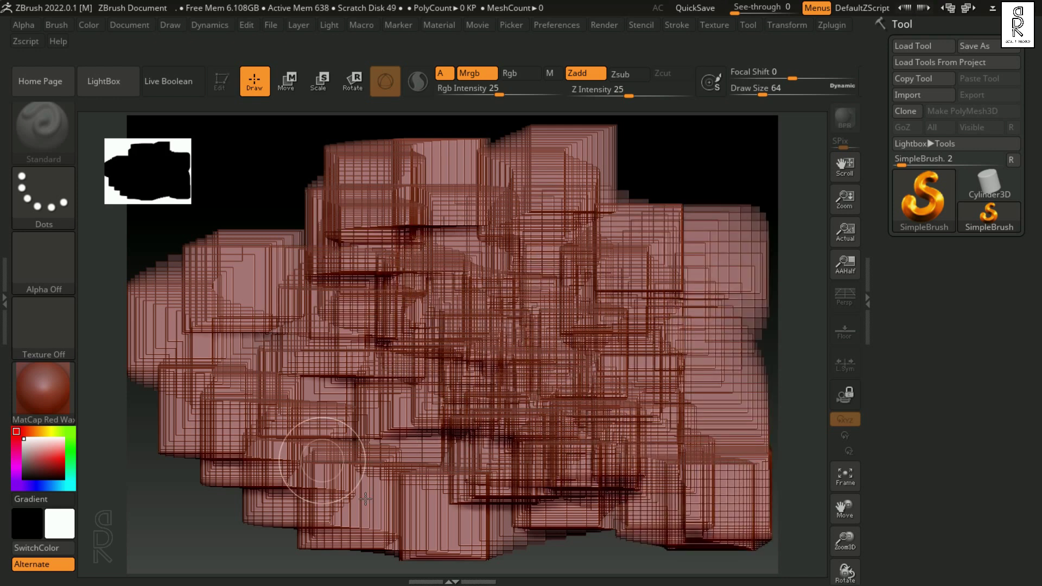
Clear the canvas with Ctrl+N, then undo stroke by stroke, leaving one vertical column of boxes.
key("ctrl+n")
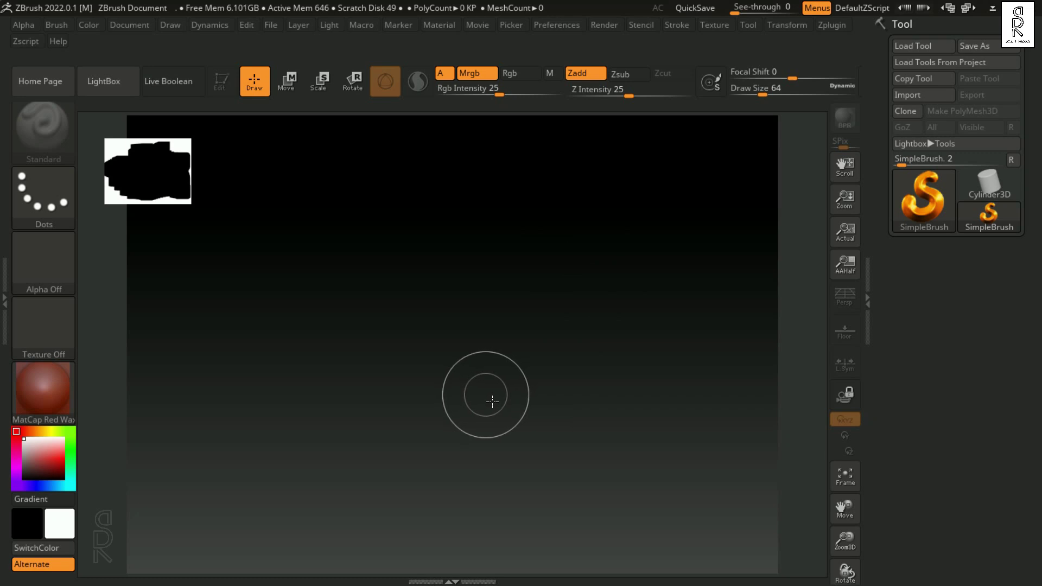
key("ctrl+z")
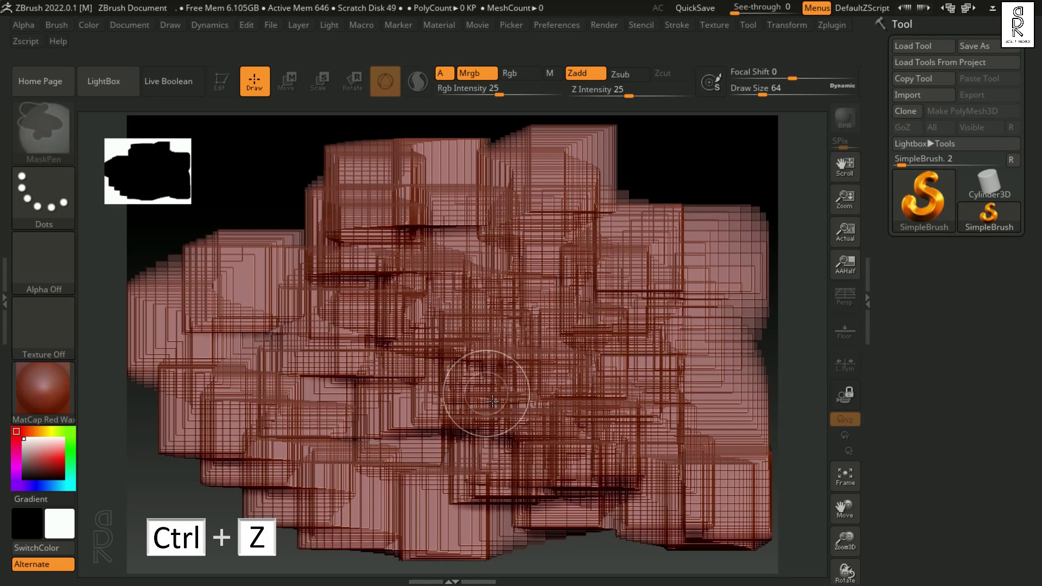
key("ctrl+z")
key("ctrl+z")
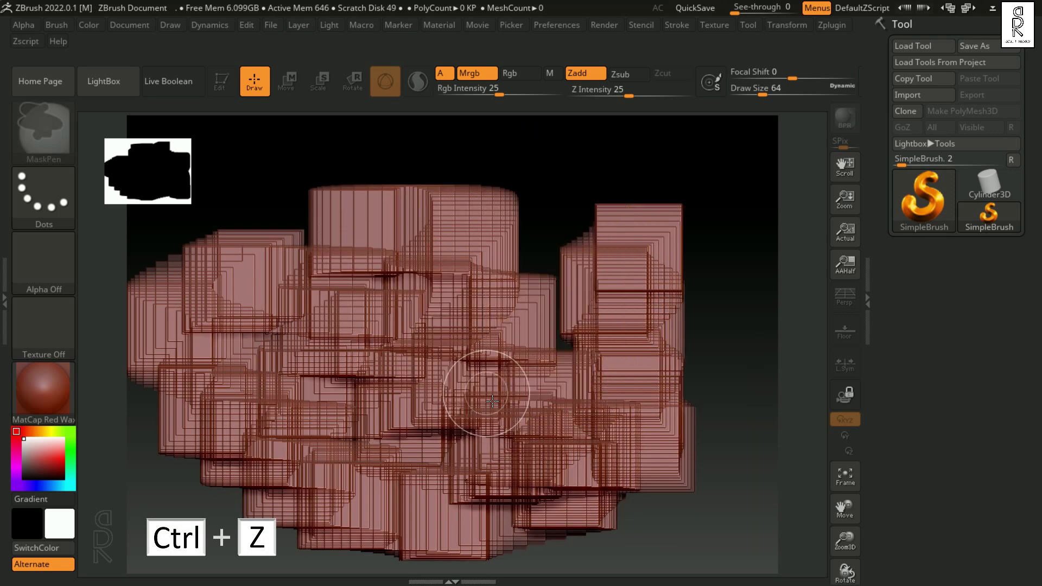
key("ctrl+z")
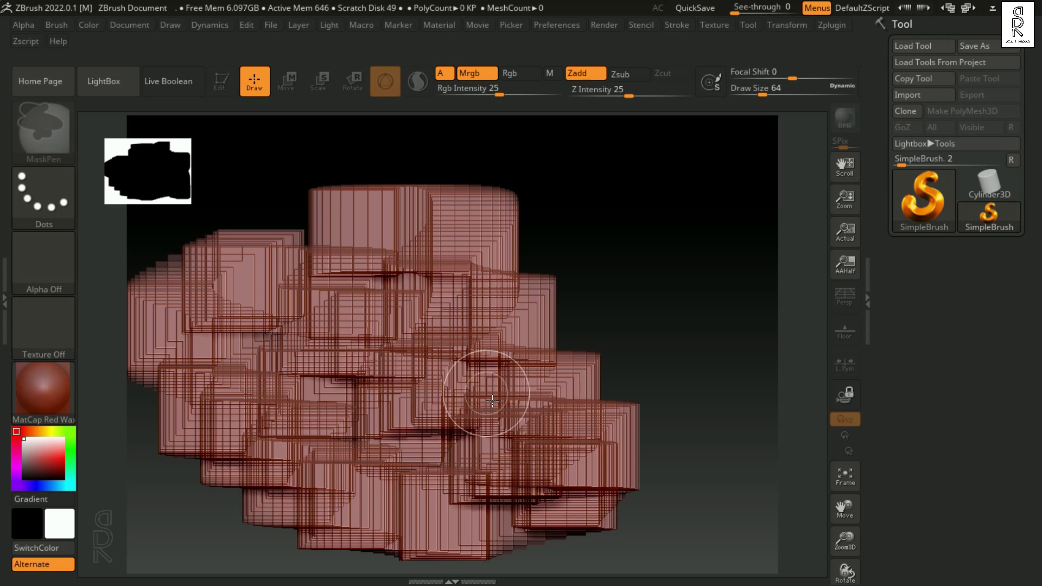
key("ctrl+z")
mouse_move(472, 217)
left_mouse_down()
mouse_move(495, 321)
mouse_move(581, 454)
left_mouse_up()
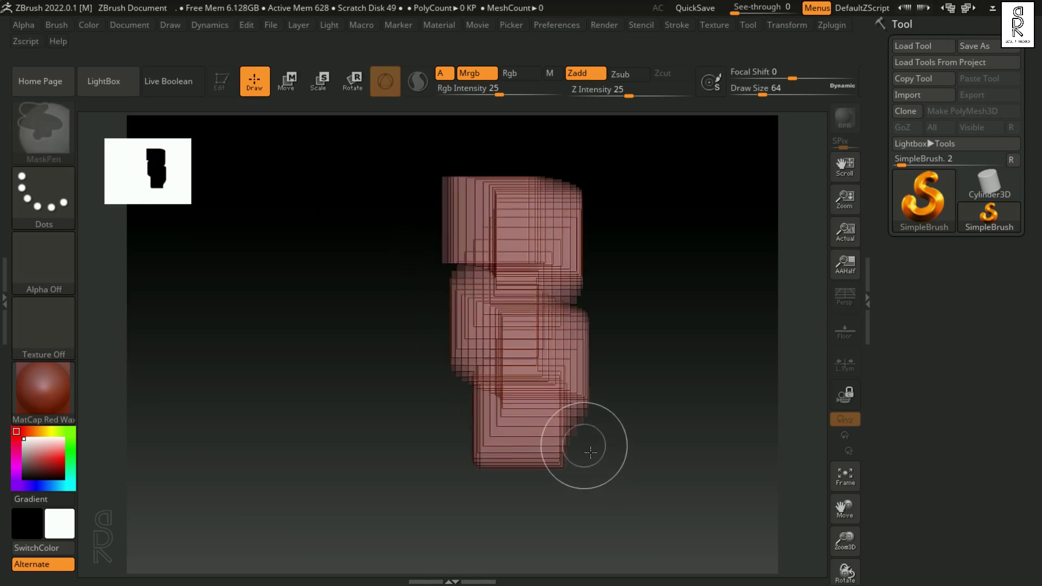
key("ctrl+z")
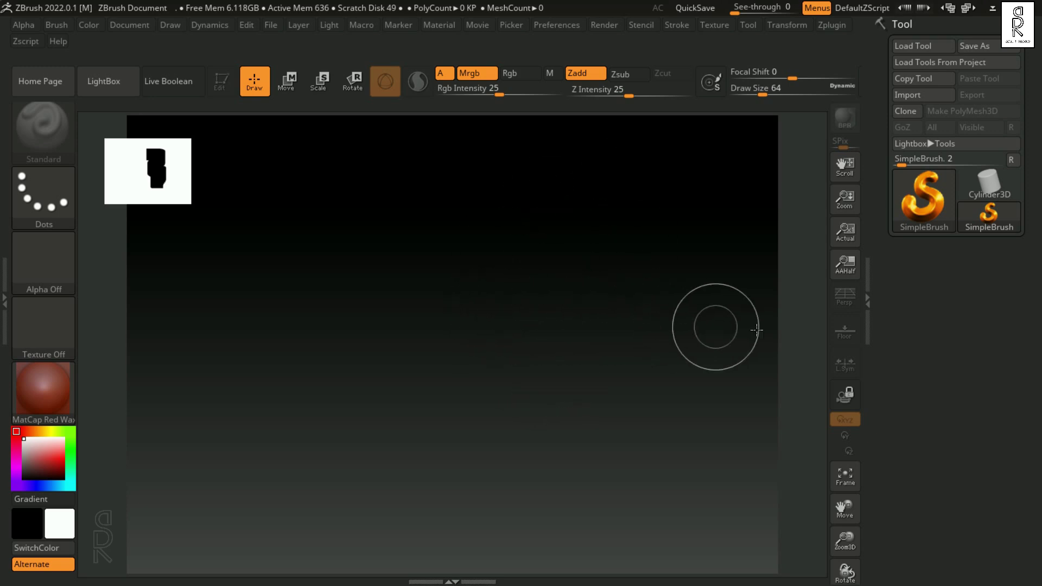
Pick Sphere3D from the 3D Meshes section of the Tool picker.
left_click(928, 191)
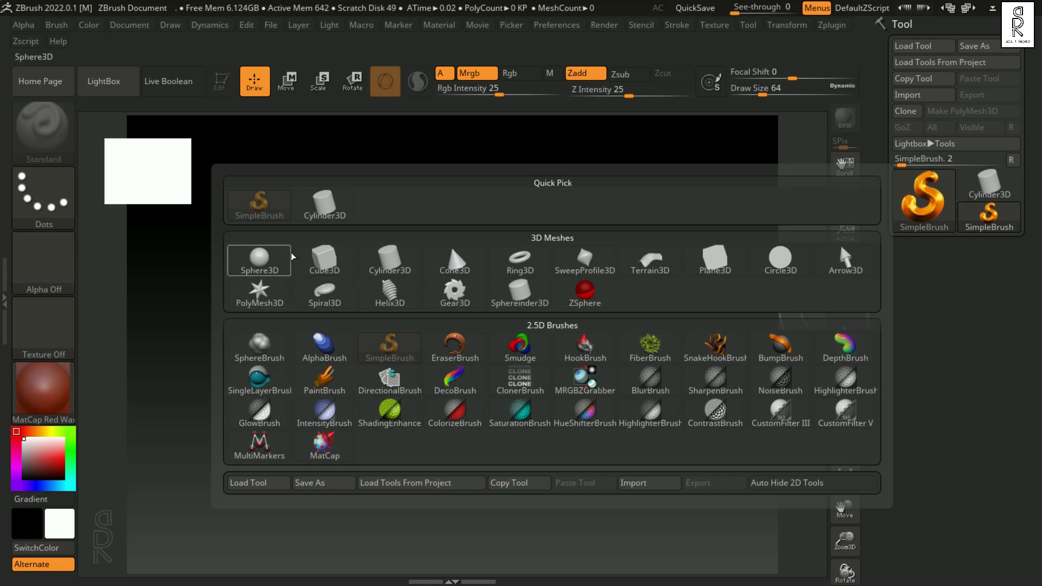
mouse_move(289, 266)
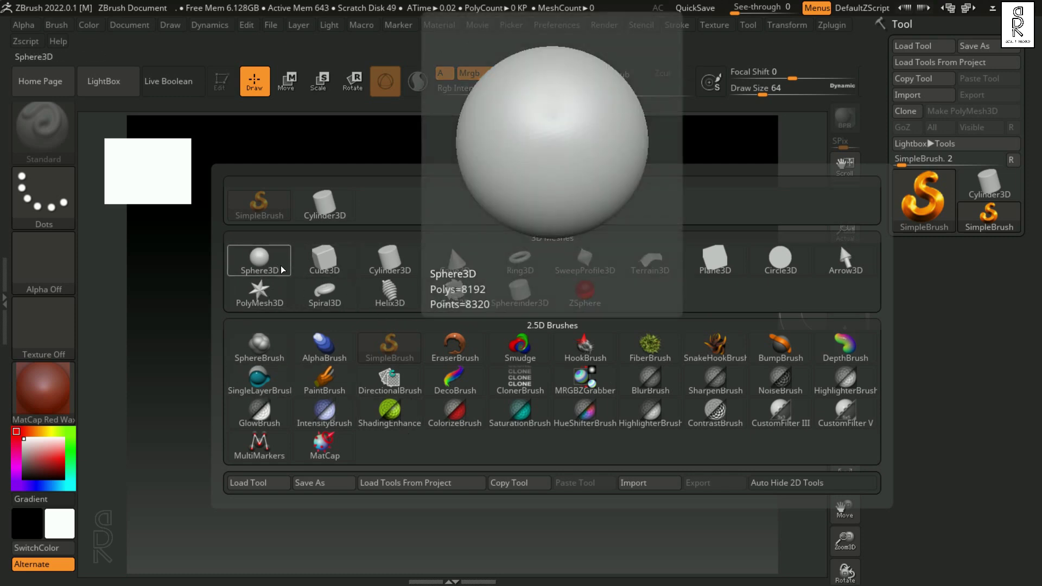
left_click(279, 270)
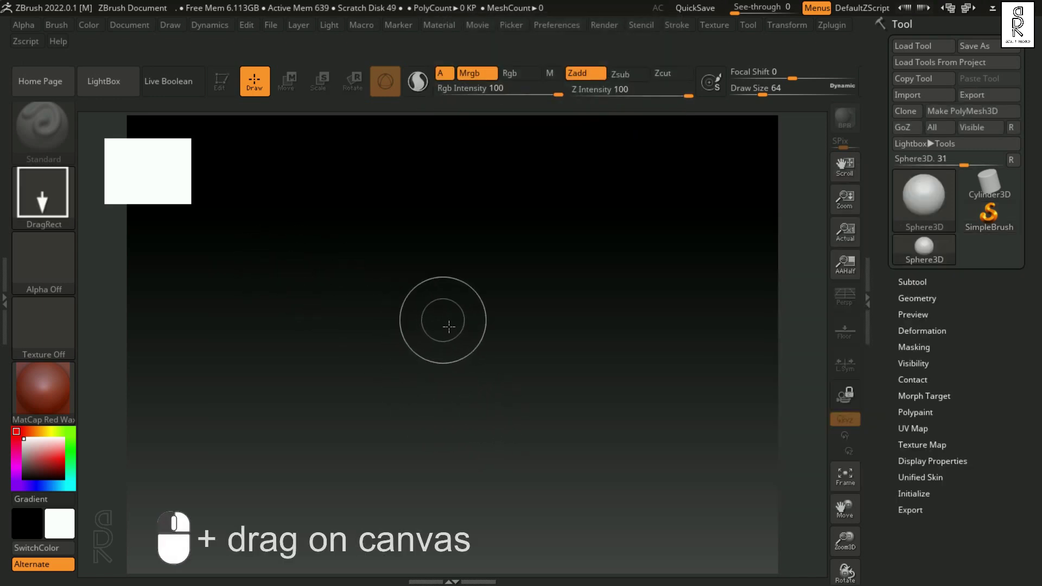
mouse_move(442, 320)
left_mouse_down()
mouse_move(458, 380)
mouse_move(461, 521)
left_mouse_up()
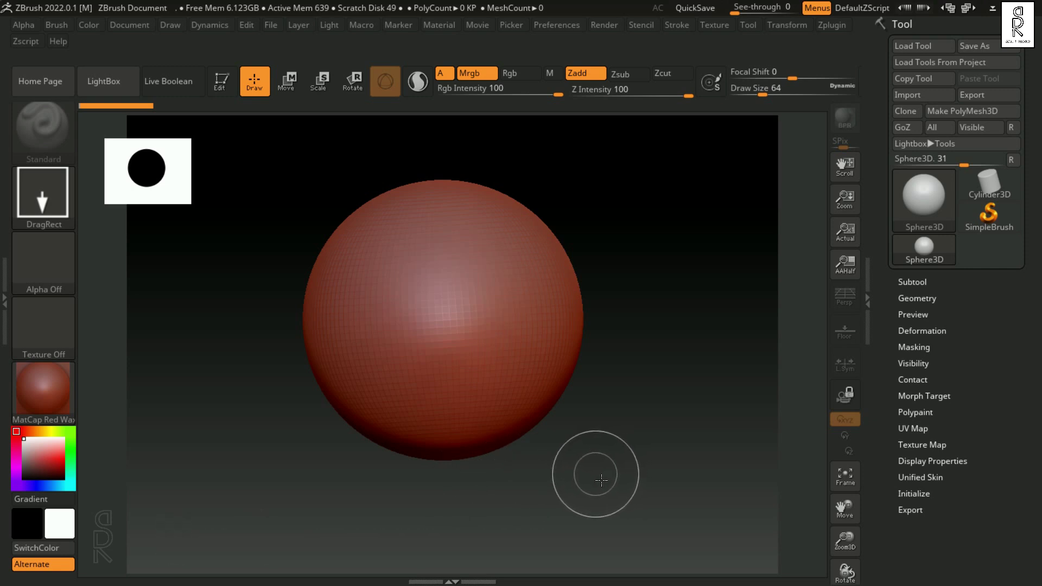
mouse_move(424, 240)
left_mouse_down()
mouse_move(499, 226)
mouse_move(579, 322)
left_mouse_up()
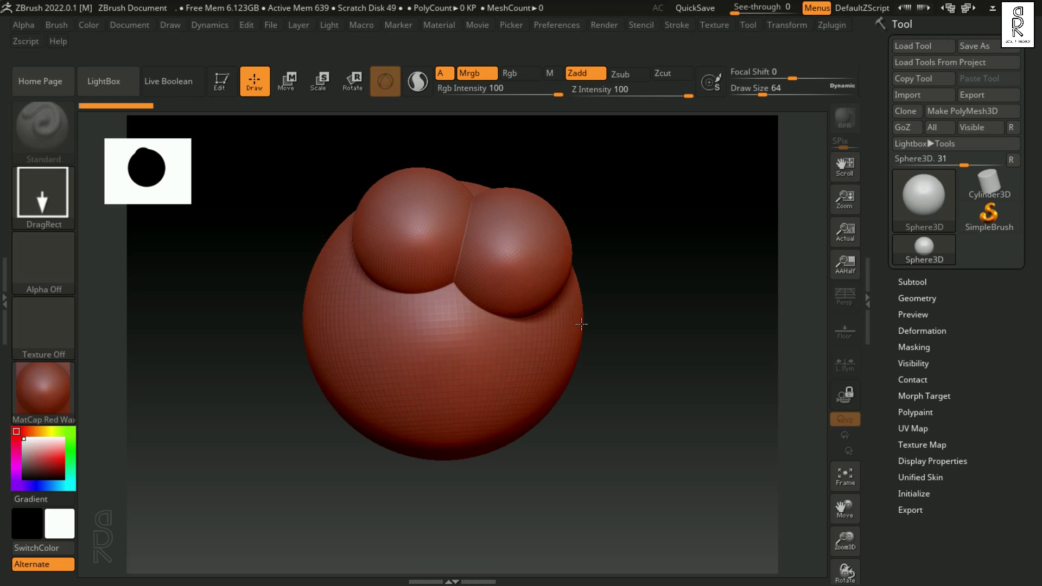
left_click_drag(425, 328, 485, 403)
left_click_drag(558, 373, 489, 430)
left_click_drag(261, 366, 365, 469)
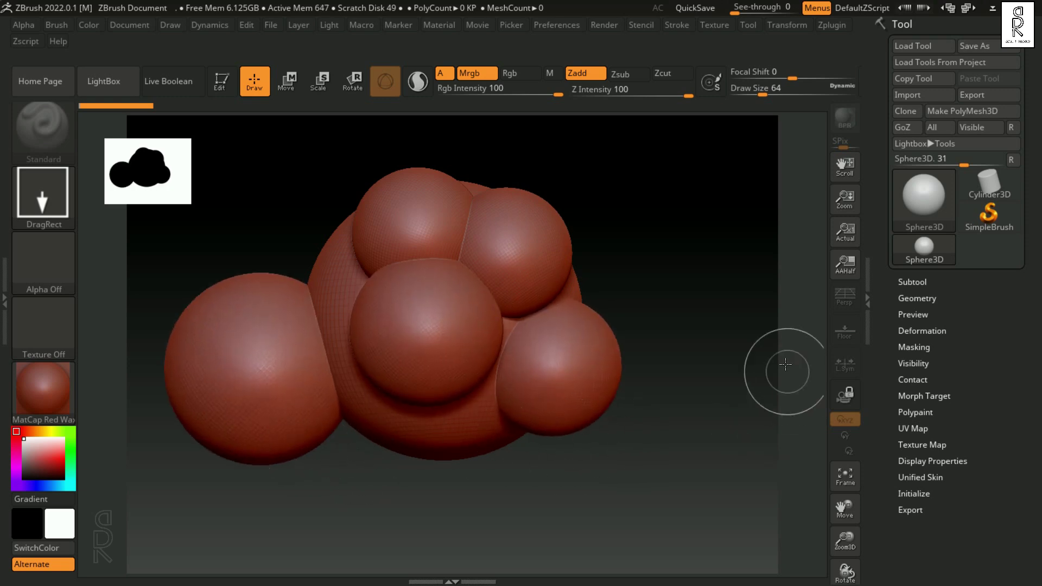
left_click_drag(679, 260, 726, 353)
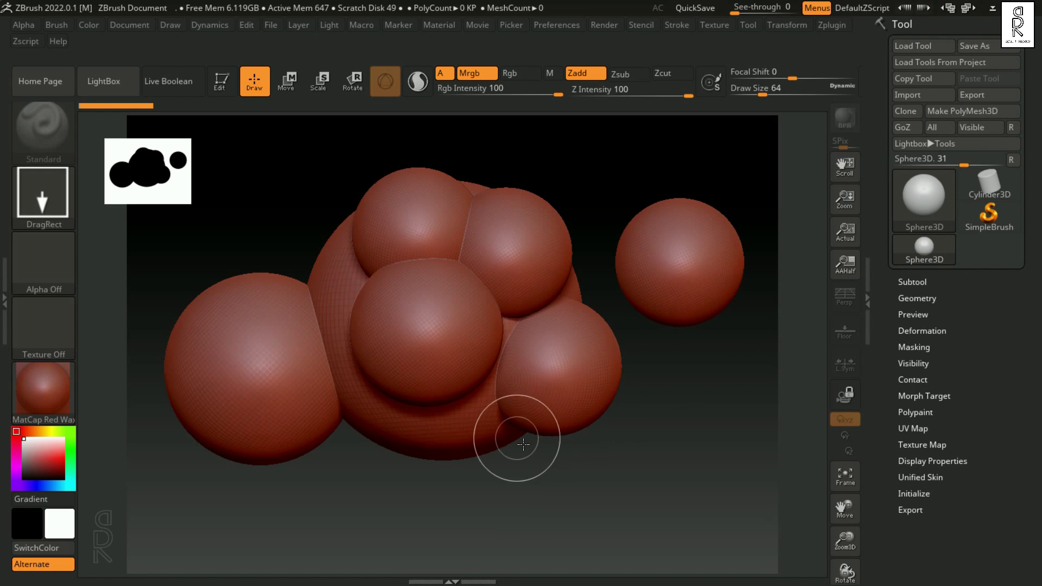
left_click_drag(494, 433, 606, 512)
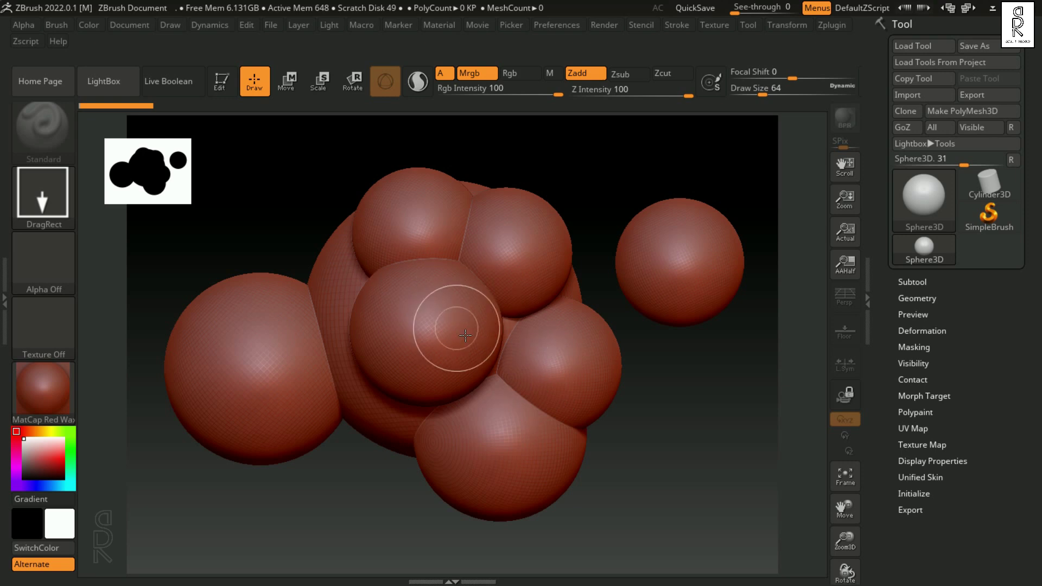
left_click_drag(426, 293, 434, 375)
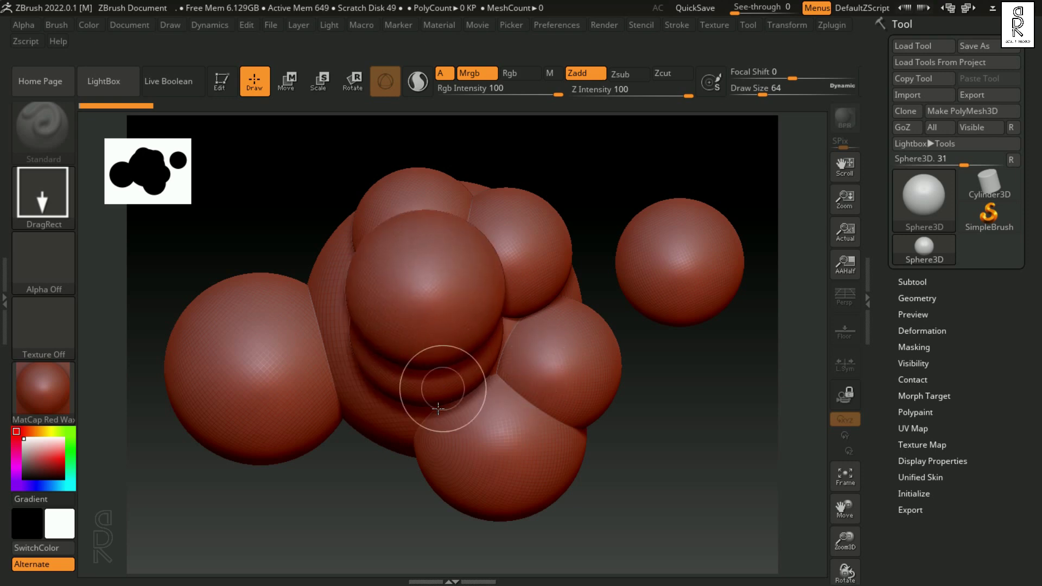
key("ctrl+n")
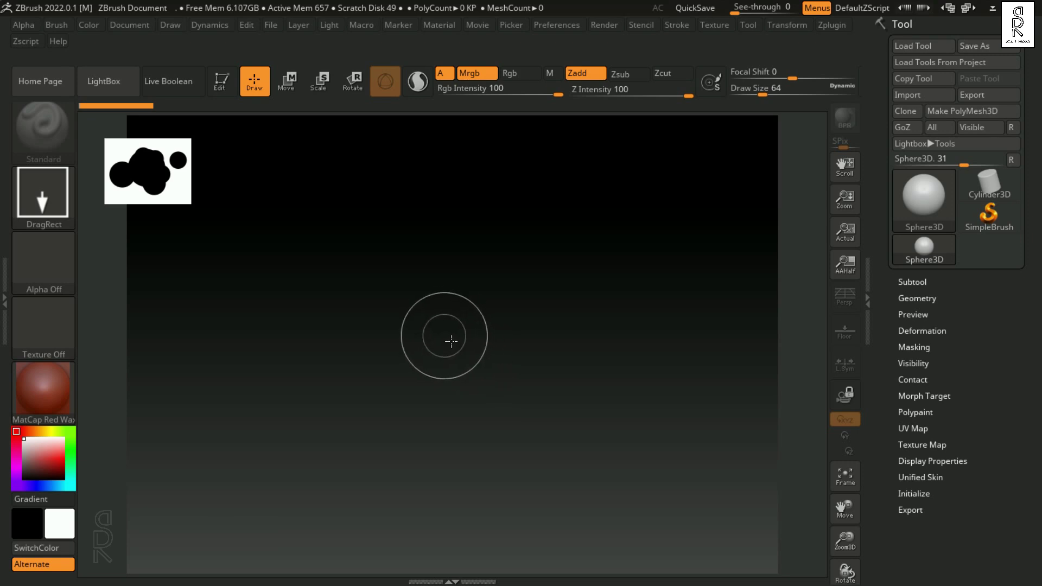
Drag out a large Sphere3D from the canvas centre and switch it to Edit mode with T.
mouse_move(451, 333)
left_mouse_down()
mouse_move(503, 432)
mouse_move(465, 535)
mouse_move(454, 537)
left_mouse_up()
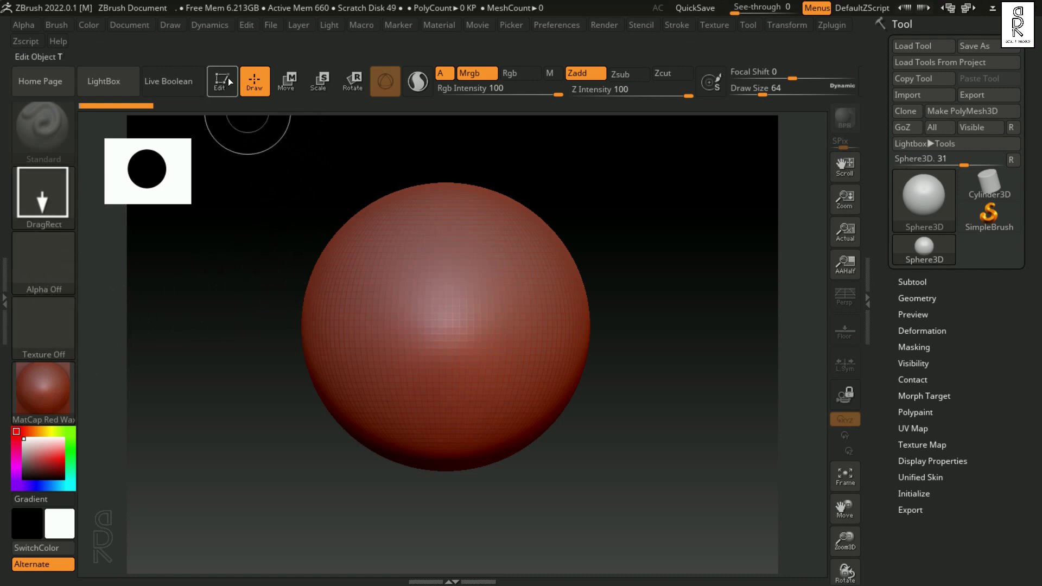
key("t")
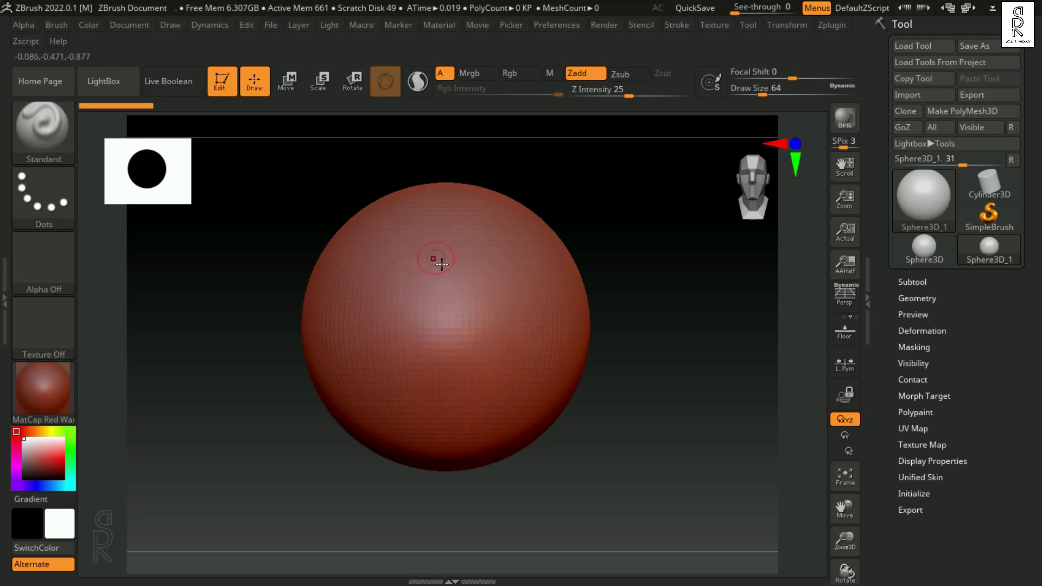
Convert the sphere with Make PolyMesh3D into PM3D_Sphere3D_1 with 8.192K polygons.
left_click(442, 264)
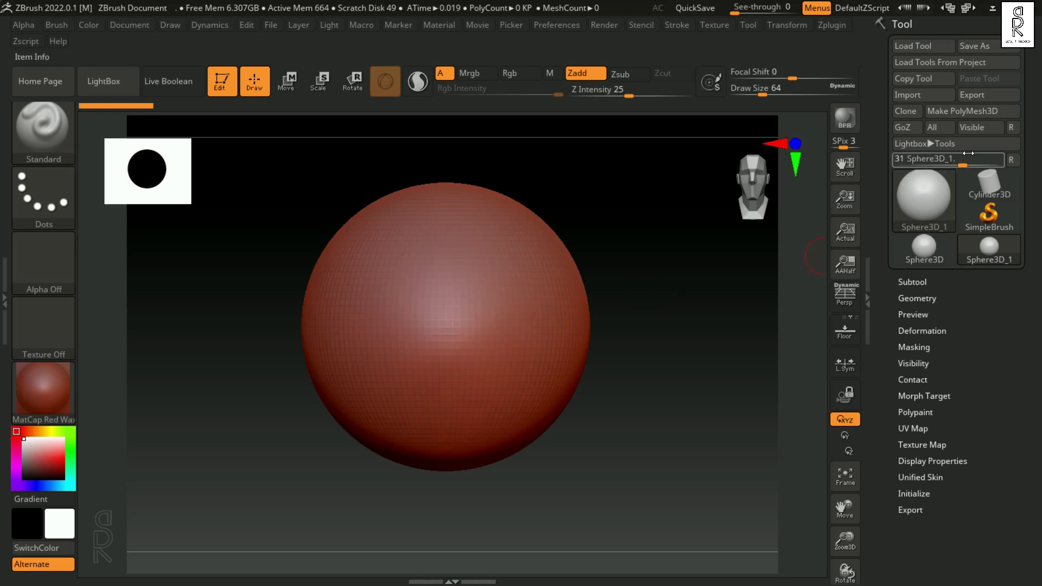
left_click(969, 109)
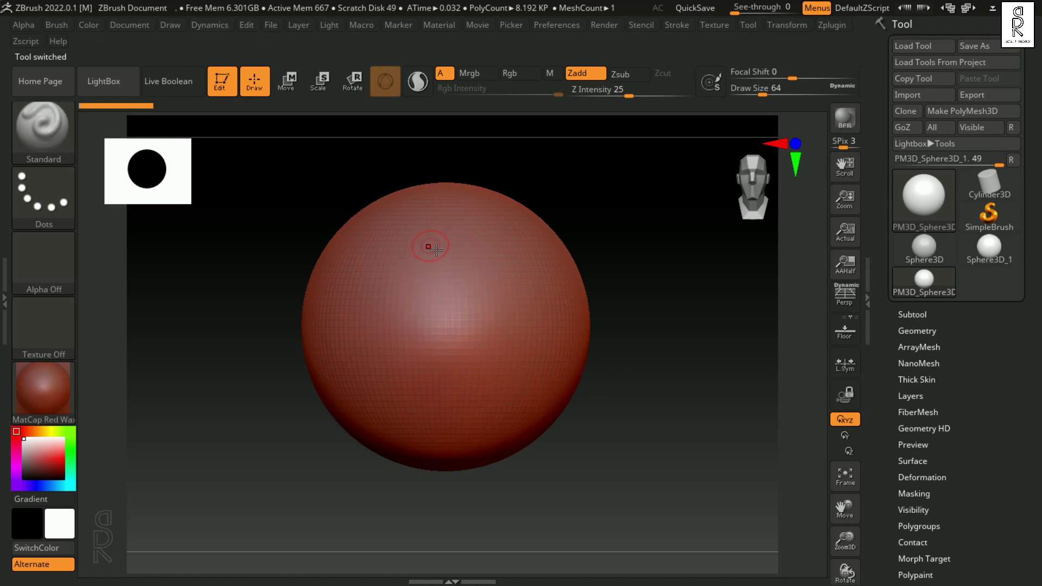
Add Standard-brush Zadd ridges across the sphere's front, upper-left, centre, right and left sides.
mouse_move(448, 246)
left_mouse_down()
mouse_move(462, 267)
mouse_move(438, 295)
mouse_move(510, 355)
mouse_move(442, 404)
mouse_move(497, 356)
mouse_move(474, 319)
mouse_move(516, 265)
mouse_move(372, 330)
mouse_move(447, 386)
mouse_move(493, 448)
left_mouse_up()
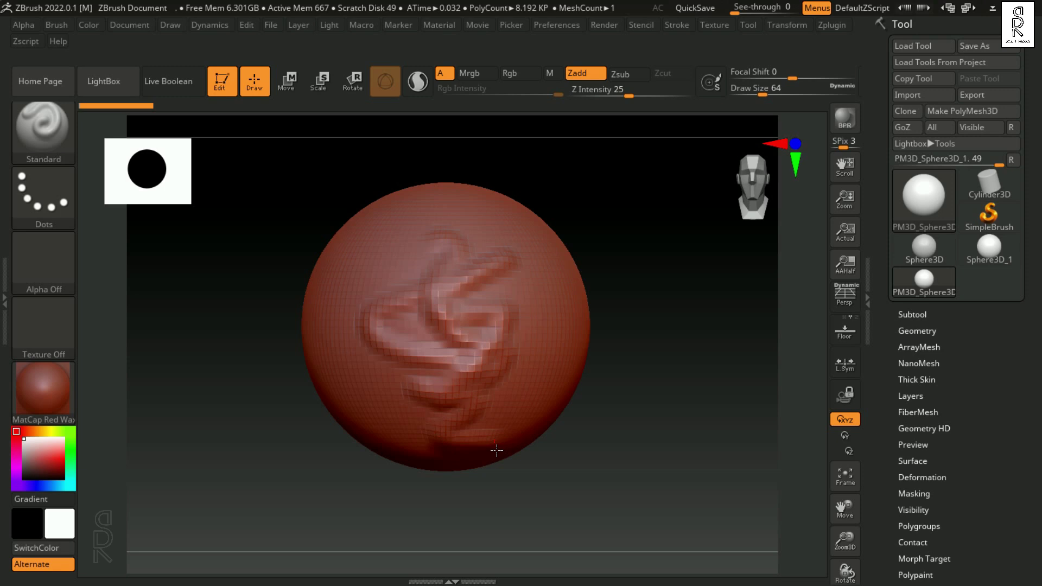
mouse_move(434, 223)
left_mouse_down()
mouse_move(380, 245)
mouse_move(428, 375)
mouse_move(546, 363)
mouse_move(523, 283)
mouse_move(450, 326)
mouse_move(562, 376)
left_mouse_up()
left_click_drag(523, 300, 548, 401)
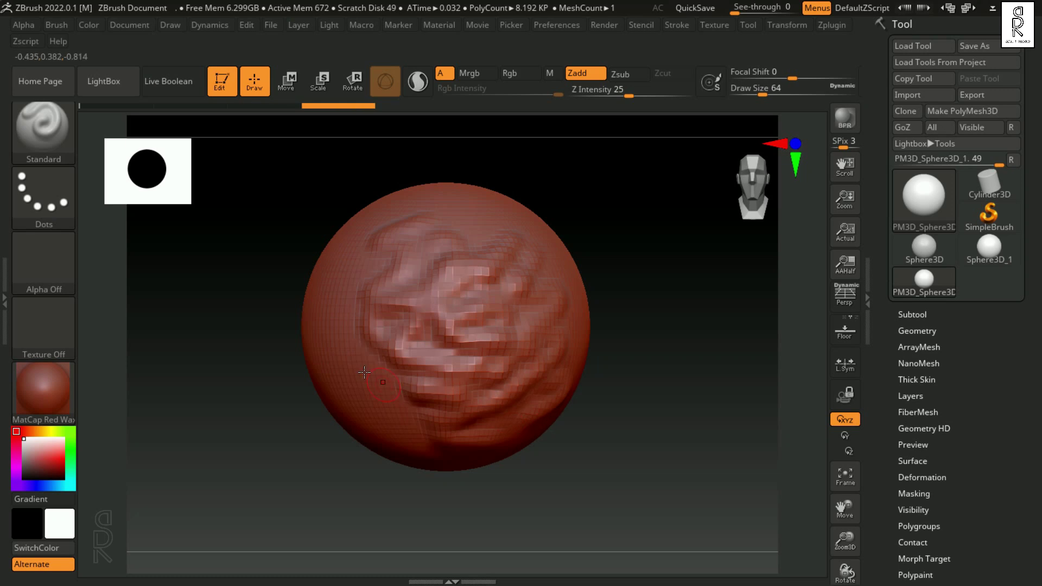
mouse_move(350, 266)
left_mouse_down()
mouse_move(392, 311)
mouse_move(373, 355)
mouse_move(414, 400)
mouse_move(375, 453)
mouse_move(401, 458)
left_mouse_up()
mouse_move(443, 327)
left_mouse_down()
mouse_move(403, 344)
mouse_move(505, 367)
mouse_move(378, 416)
mouse_move(453, 354)
mouse_move(409, 310)
mouse_move(454, 275)
mouse_move(419, 267)
mouse_move(452, 225)
mouse_move(420, 281)
mouse_move(419, 338)
mouse_move(477, 368)
mouse_move(486, 408)
mouse_move(472, 428)
left_mouse_up()
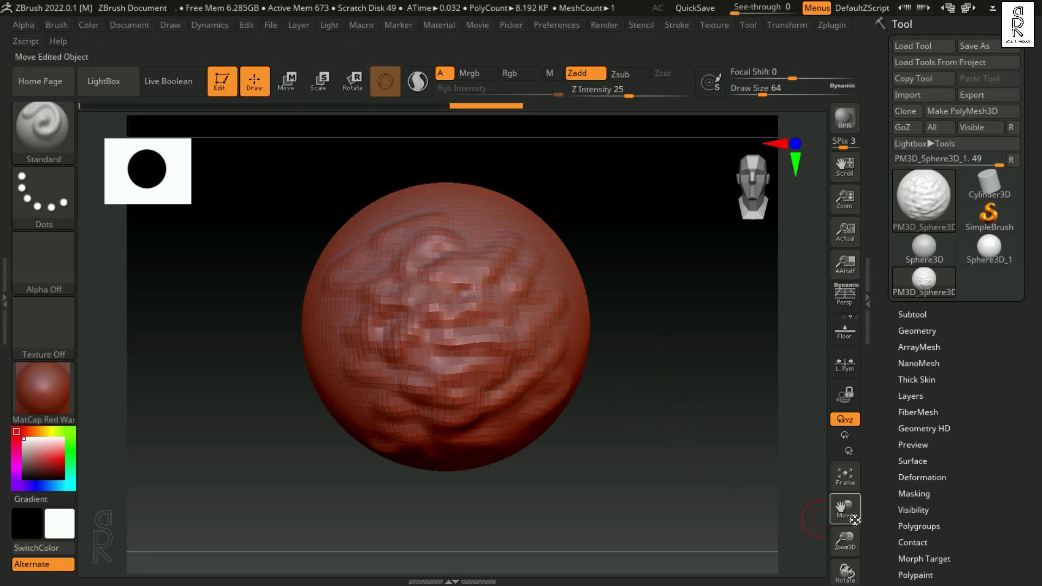
Pan the sphere with Move, then zoom out and back in with Zoom3D so it sits larger.
mouse_move(853, 519)
left_mouse_down()
mouse_move(843, 503)
mouse_move(864, 533)
mouse_move(849, 513)
mouse_move(867, 516)
mouse_move(846, 513)
left_mouse_up()
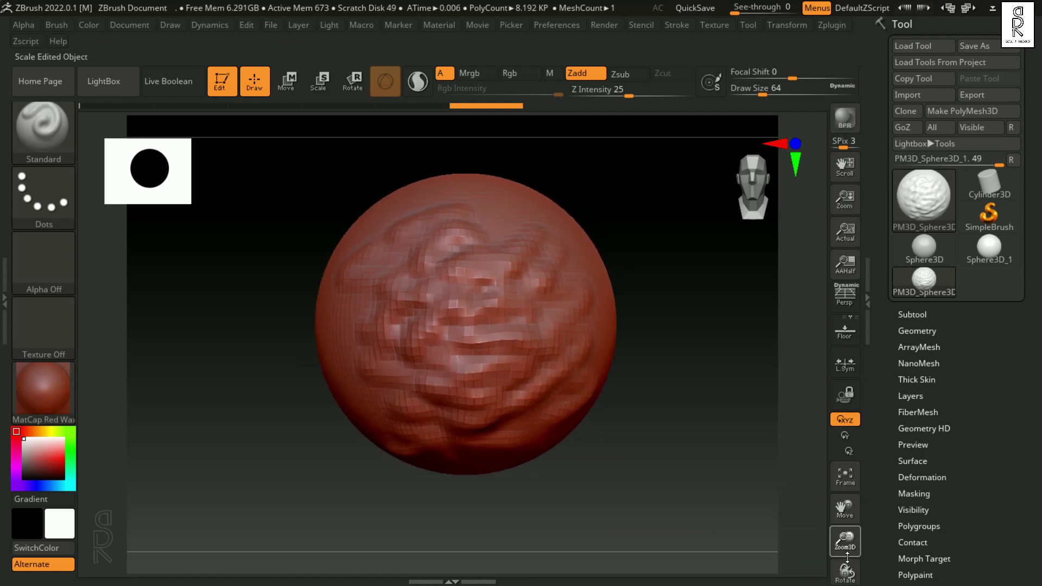
left_click_drag(847, 558, 847, 549)
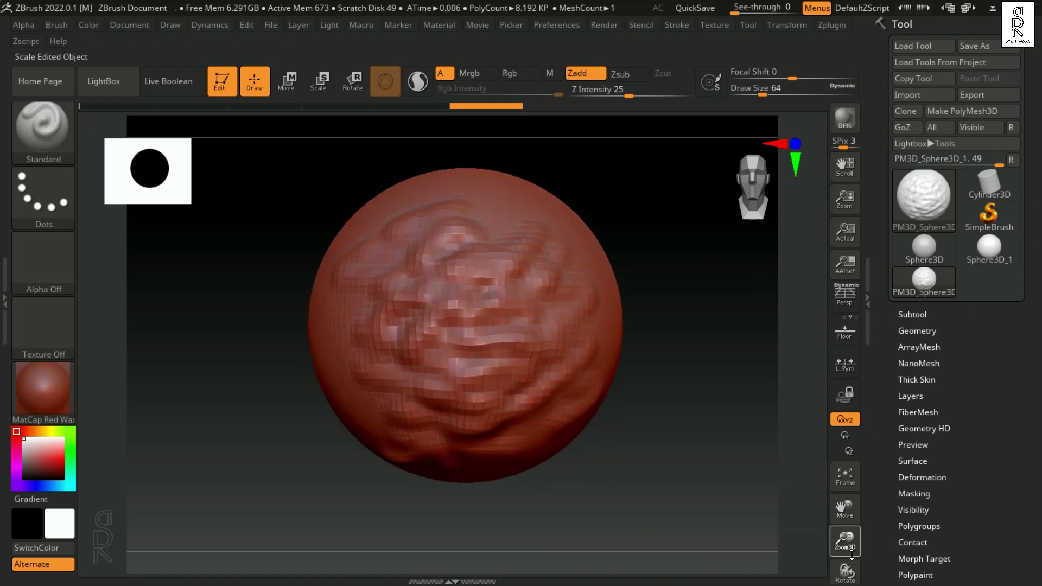
mouse_move(851, 543)
left_mouse_down()
mouse_move(851, 579)
mouse_move(870, 580)
mouse_move(840, 581)
left_mouse_up()
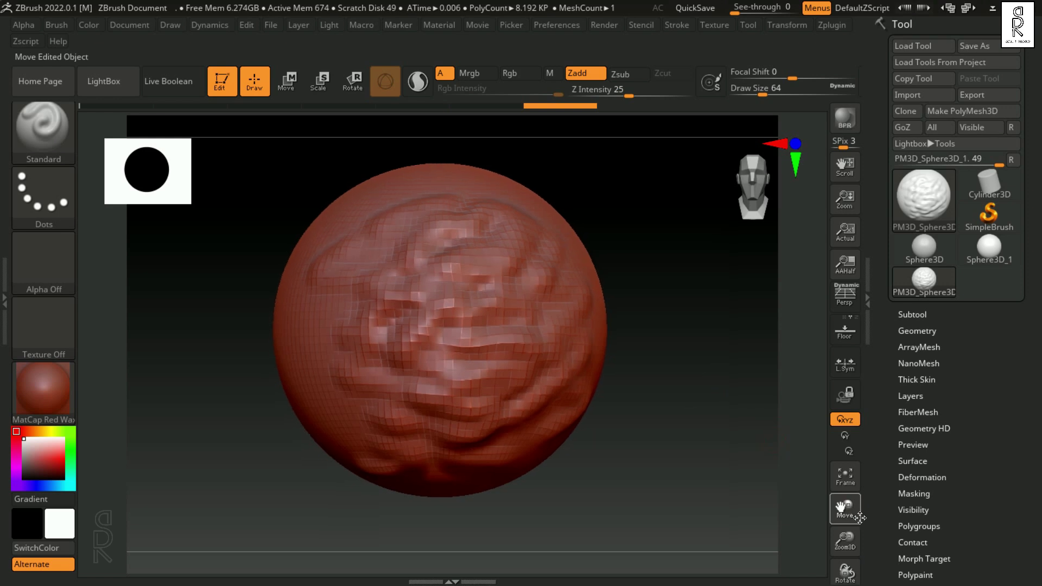
left_click_drag(844, 510, 858, 524)
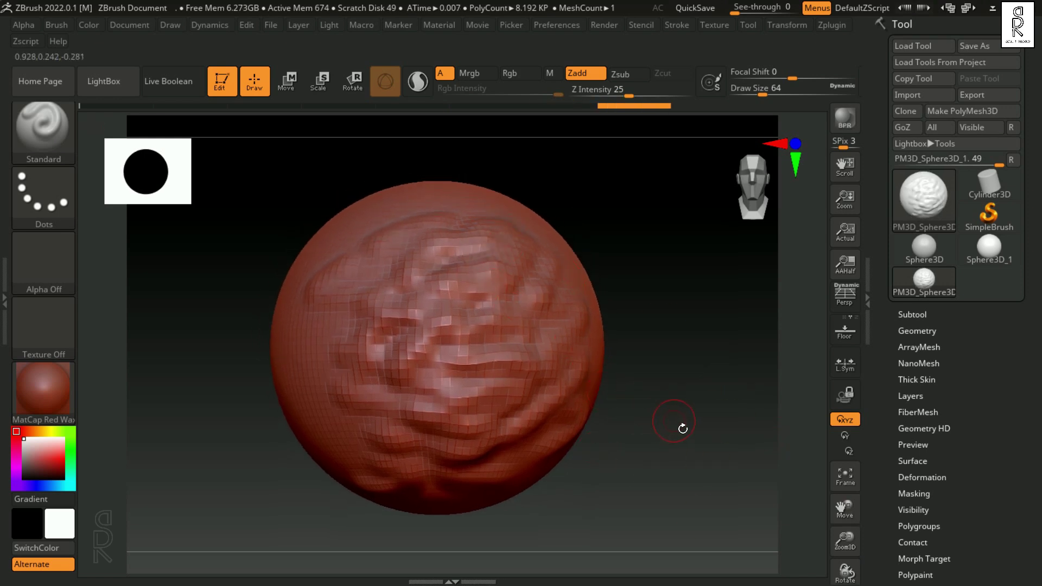
Orbit the sculpted sphere back and forth, ending at a slightly turned, right-facing angle.
left_click_drag(689, 364, 654, 317)
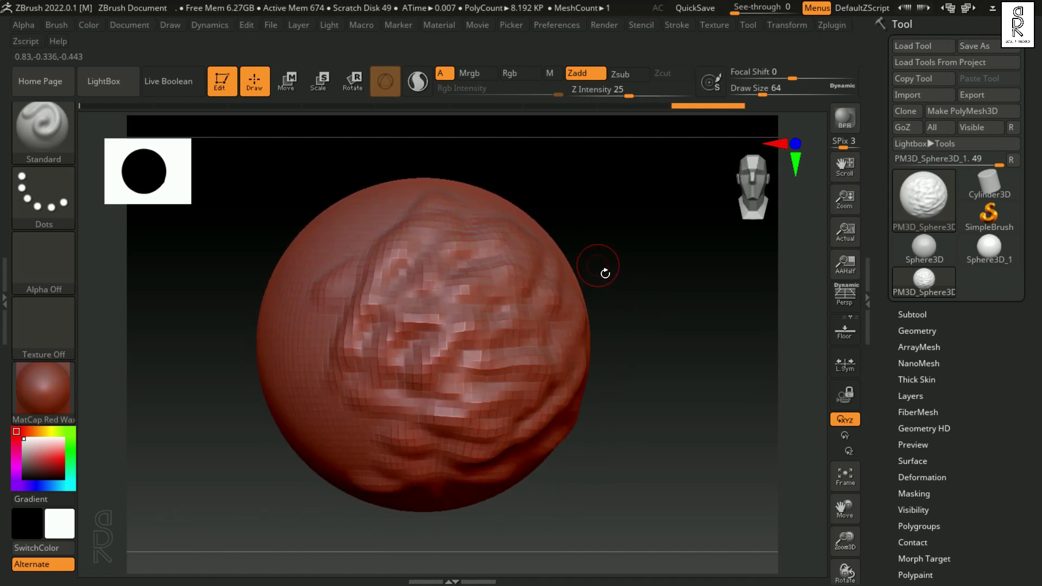
mouse_move(604, 265)
left_mouse_down()
mouse_move(634, 278)
mouse_move(438, 265)
mouse_move(436, 413)
mouse_move(404, 258)
mouse_move(427, 260)
left_mouse_up()
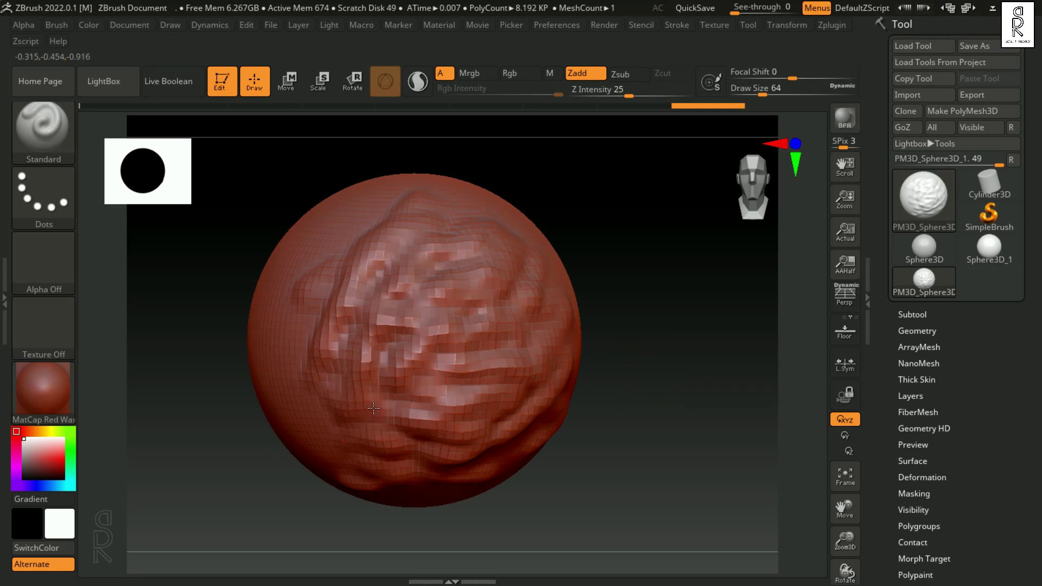
mouse_move(373, 408)
right_mouse_down()
mouse_move(415, 338)
mouse_move(381, 359)
mouse_move(394, 359)
right_mouse_up()
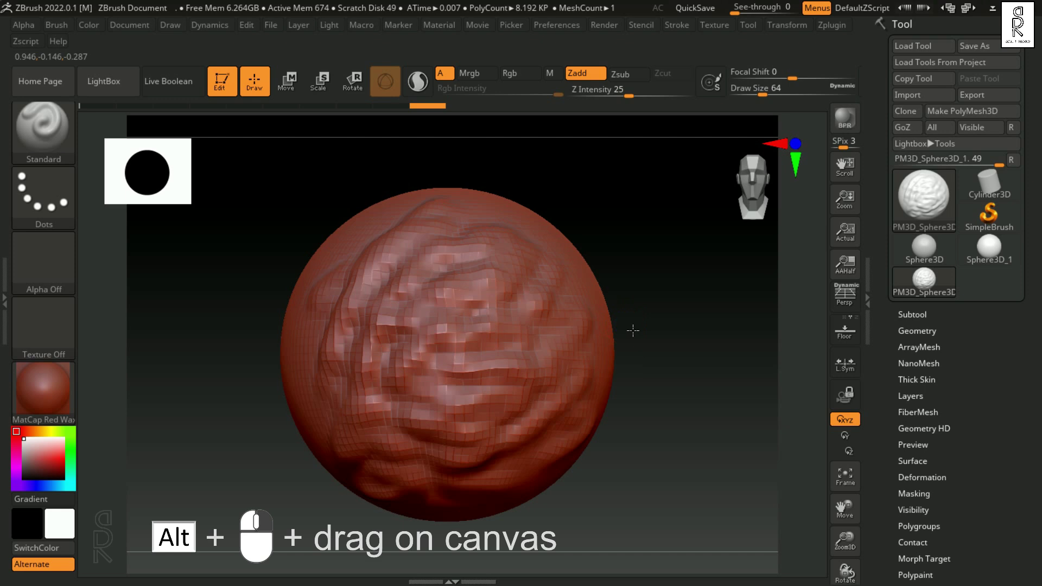
Pan and orbit to the sculpted side, smoothing the blocky bumps near the sphere's centre.
mouse_move(633, 330)
left_mouse_down("alt")
mouse_move(656, 240)
mouse_move(563, 333)
mouse_move(682, 325)
mouse_move(608, 323)
mouse_move(703, 353)
mouse_move(506, 360)
mouse_move(705, 361)
mouse_move(548, 361)
left_mouse_up("alt")
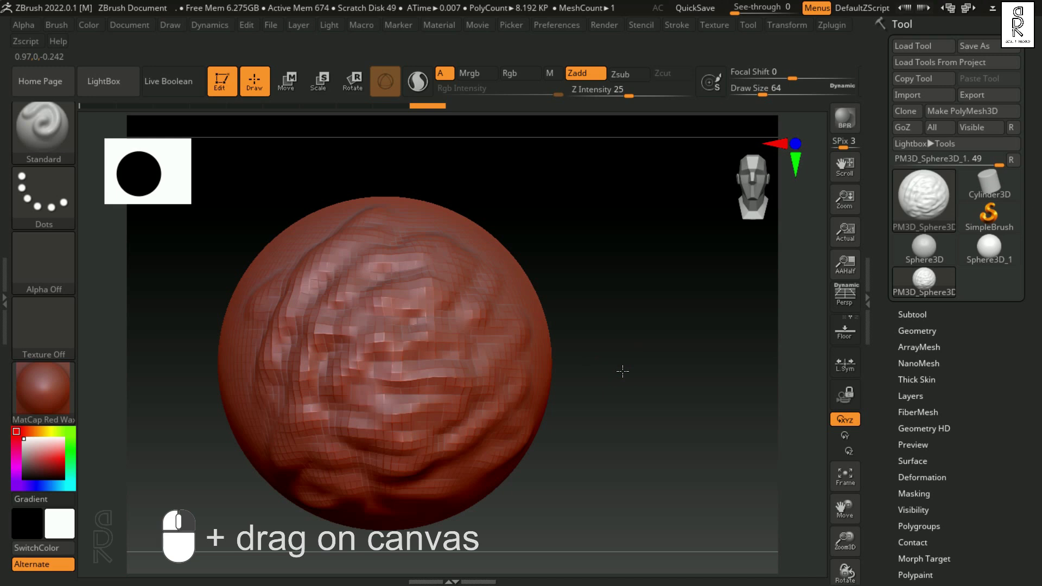
mouse_move(622, 371)
left_mouse_down()
mouse_move(644, 373)
mouse_move(615, 376)
mouse_move(611, 364)
mouse_move(603, 399)
mouse_move(599, 372)
mouse_move(594, 384)
mouse_move(558, 384)
mouse_move(636, 390)
mouse_move(646, 421)
mouse_move(619, 435)
mouse_move(596, 425)
mouse_move(641, 362)
mouse_move(669, 352)
mouse_move(677, 399)
mouse_move(711, 400)
mouse_move(676, 400)
mouse_move(724, 400)
mouse_move(704, 433)
mouse_move(711, 418)
mouse_move(491, 323)
mouse_move(461, 371)
mouse_move(488, 390)
left_mouse_up()
left_click_drag(655, 427, 705, 407)
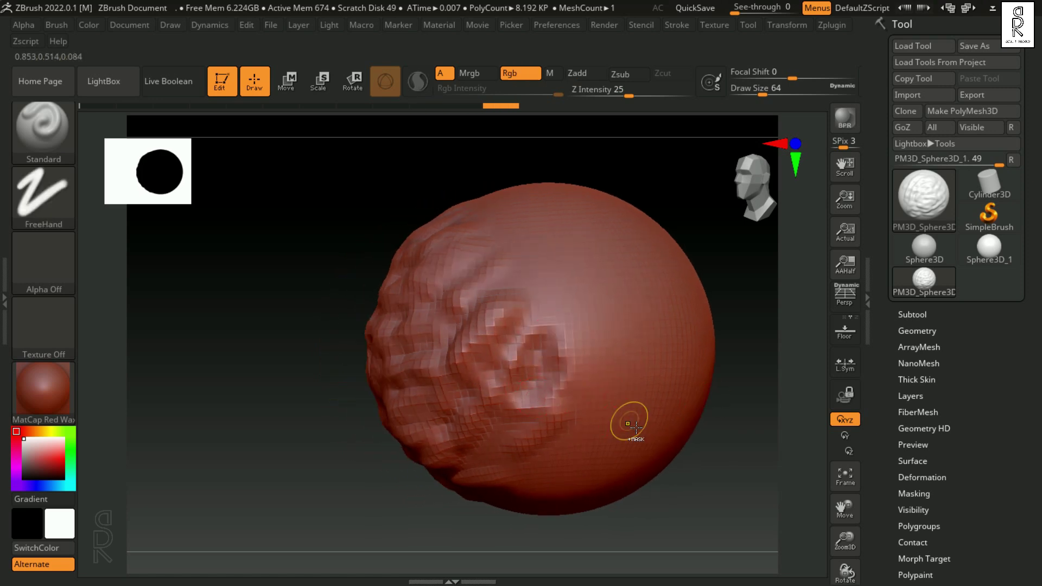
left_click_drag(537, 391, 540, 348, "shift")
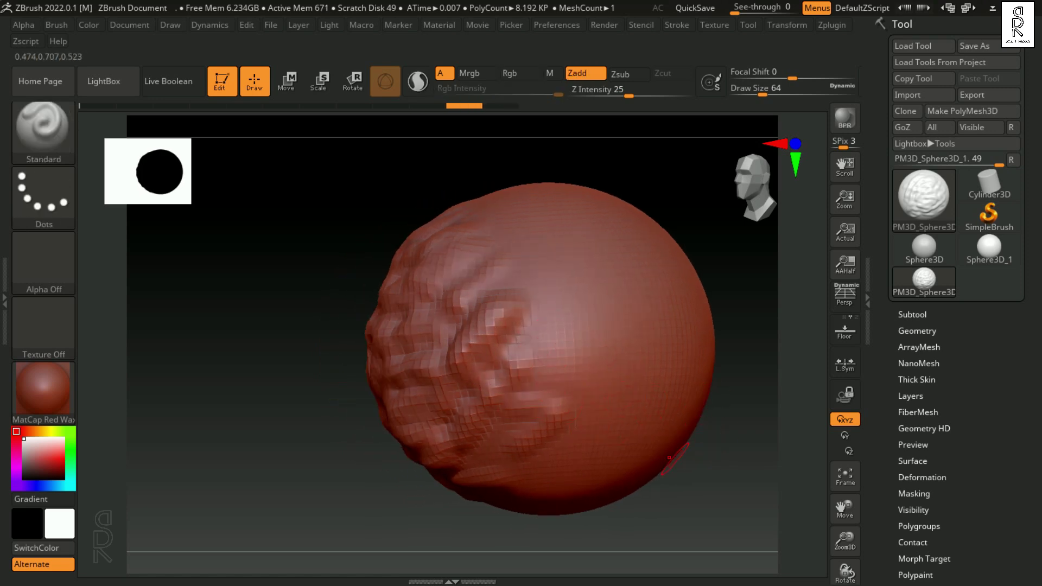
left_click_drag(669, 458, 686, 448)
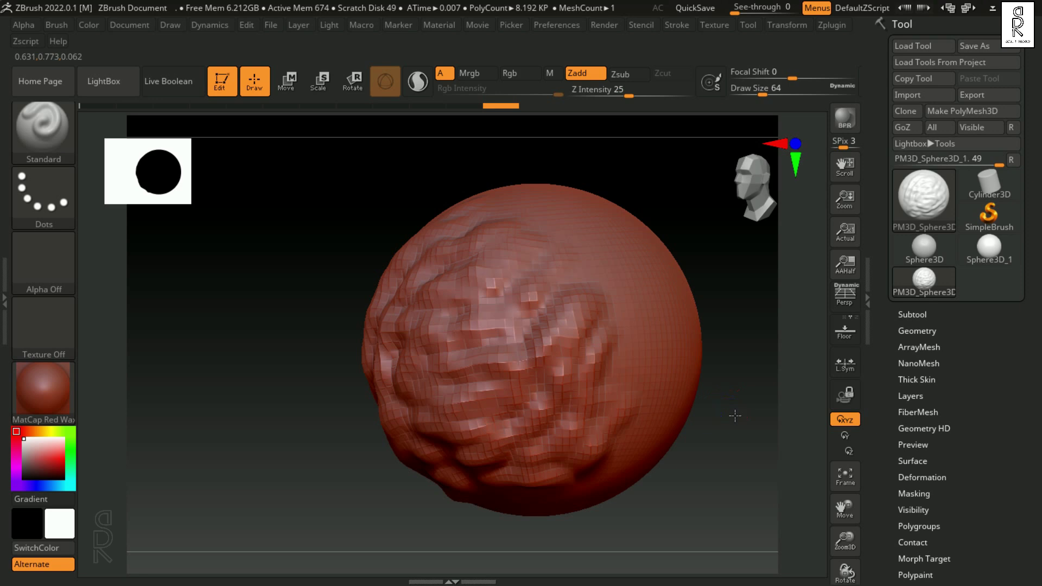
mouse_move(735, 415)
left_mouse_down()
mouse_move(716, 421)
mouse_move(751, 414)
left_mouse_up()
Orbit the sphere left, undo the last stroke, and sculpt a new ridge on the right.
key("space")
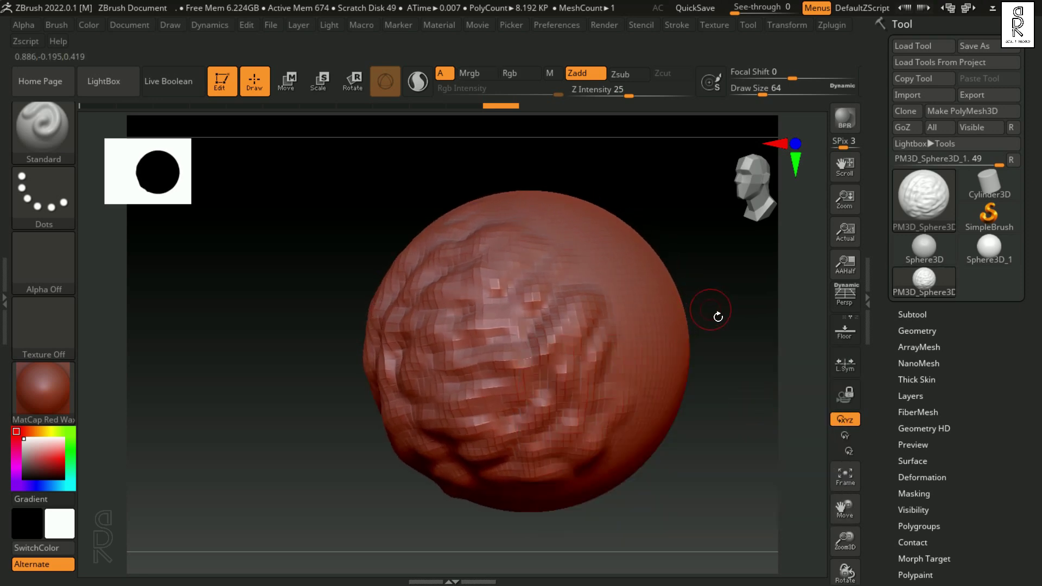
mouse_move(717, 316)
left_mouse_down()
mouse_move(635, 326)
mouse_move(698, 310)
mouse_move(642, 307)
left_mouse_up()
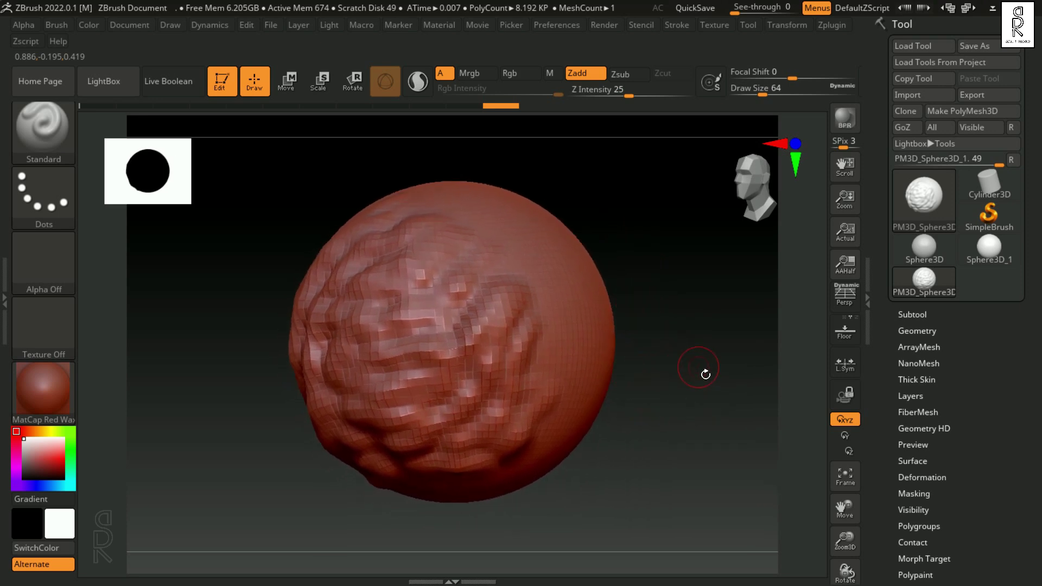
left_click_drag(698, 367, 670, 375)
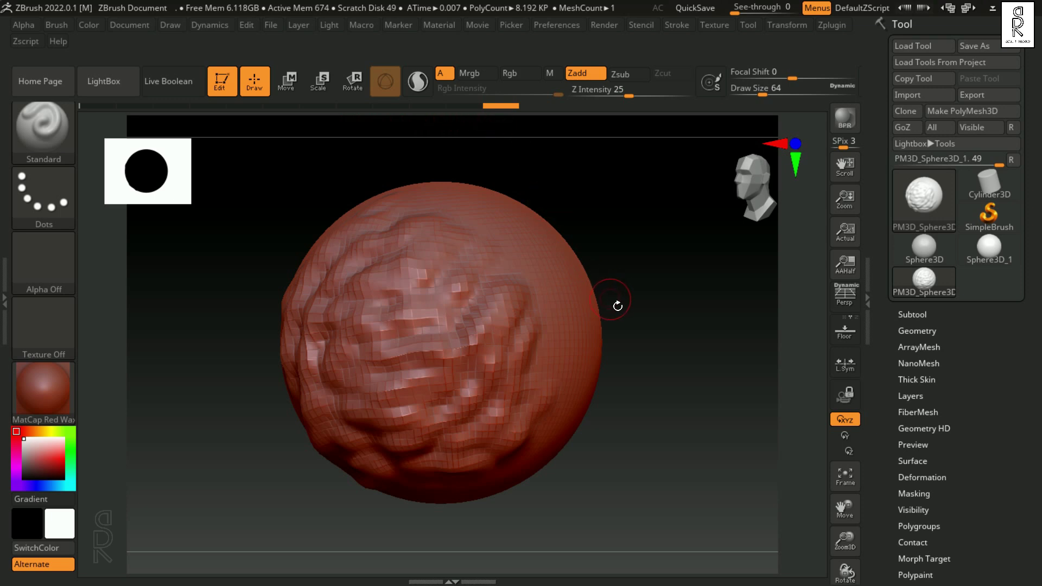
key("ctrl")
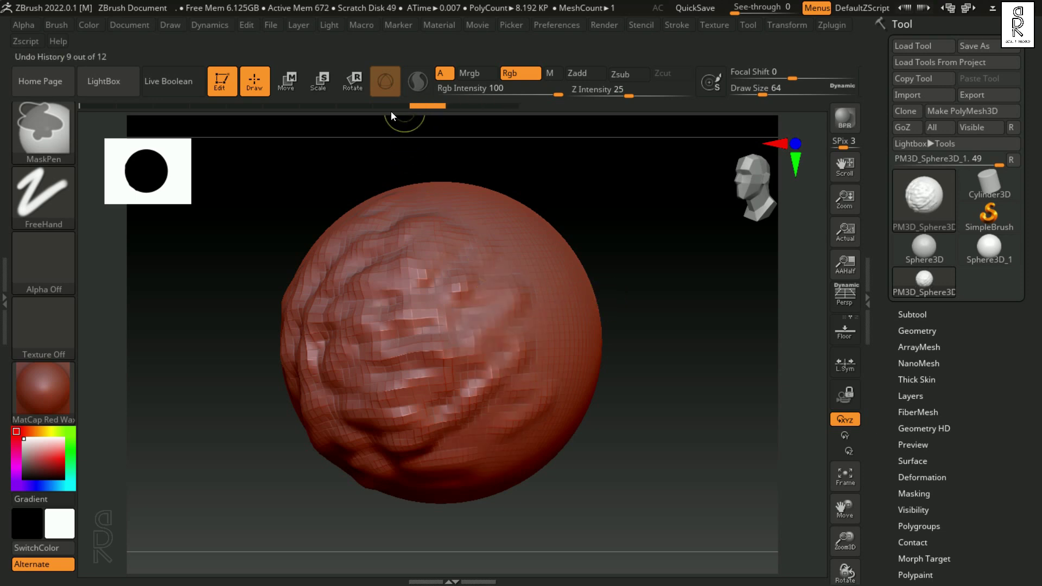
key("ctrl+z")
key("ctrl+z")
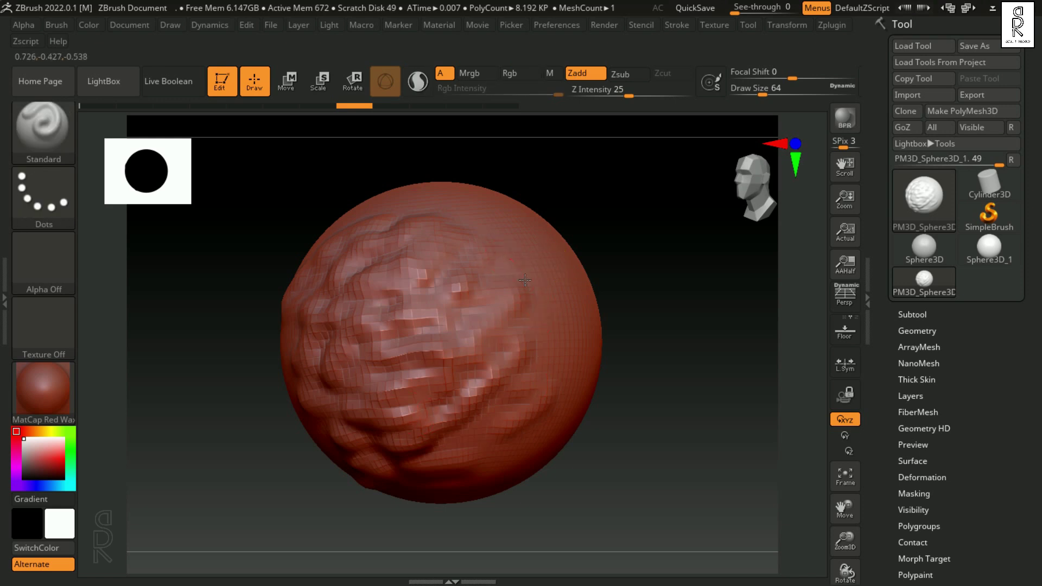
mouse_move(525, 280)
left_mouse_down()
mouse_move(494, 309)
mouse_move(535, 242)
mouse_move(505, 323)
mouse_move(547, 294)
mouse_move(504, 268)
mouse_move(500, 366)
mouse_move(555, 312)
mouse_move(512, 291)
mouse_move(544, 357)
mouse_move(568, 316)
mouse_move(559, 363)
left_mouse_up()
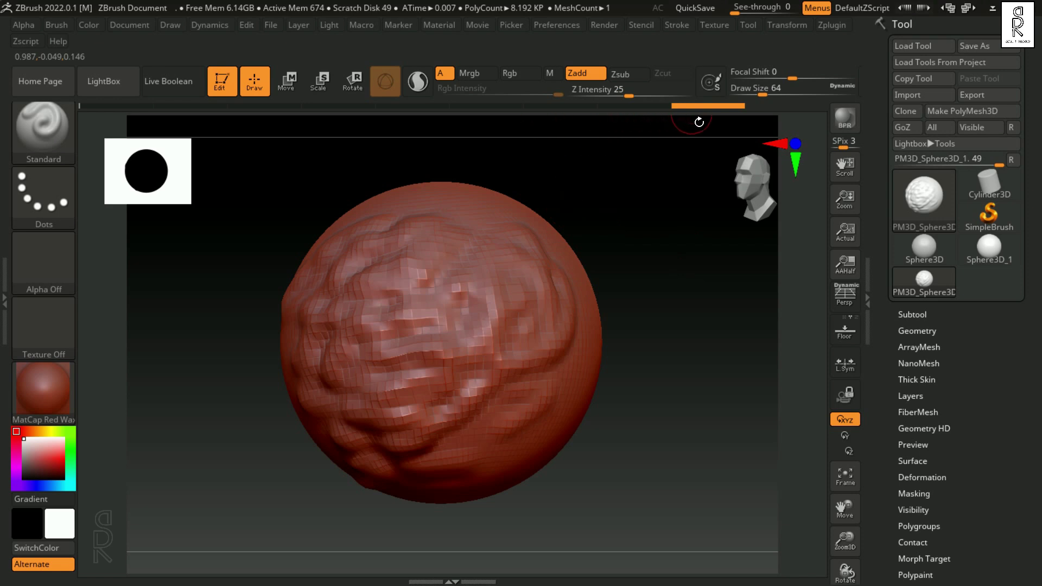
Undo the new ridge and every remaining sculpt stroke until the sphere is smooth.
key("ctrl+z")
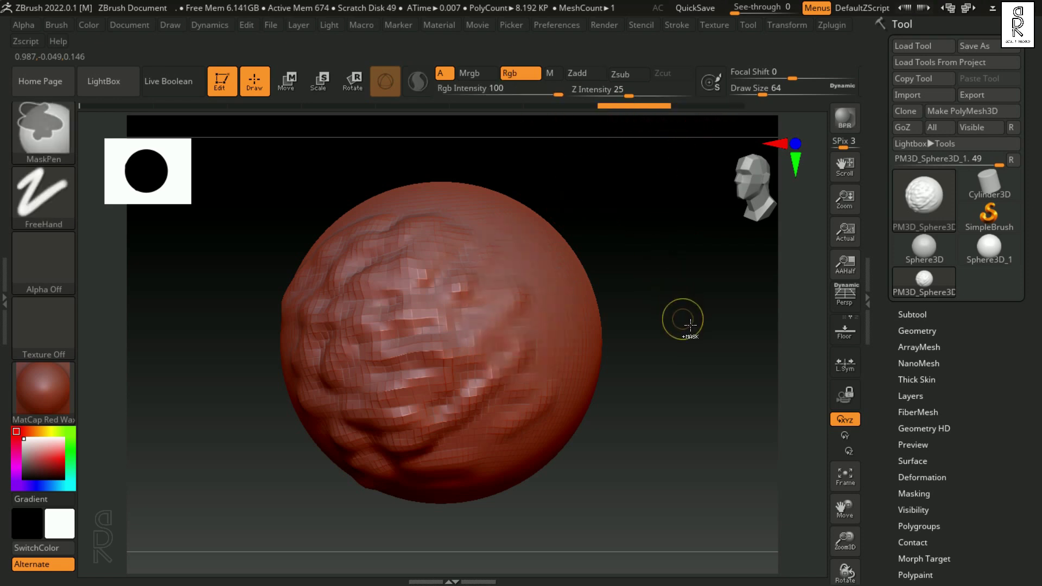
key("ctrl+z")
key("ctrl+z")
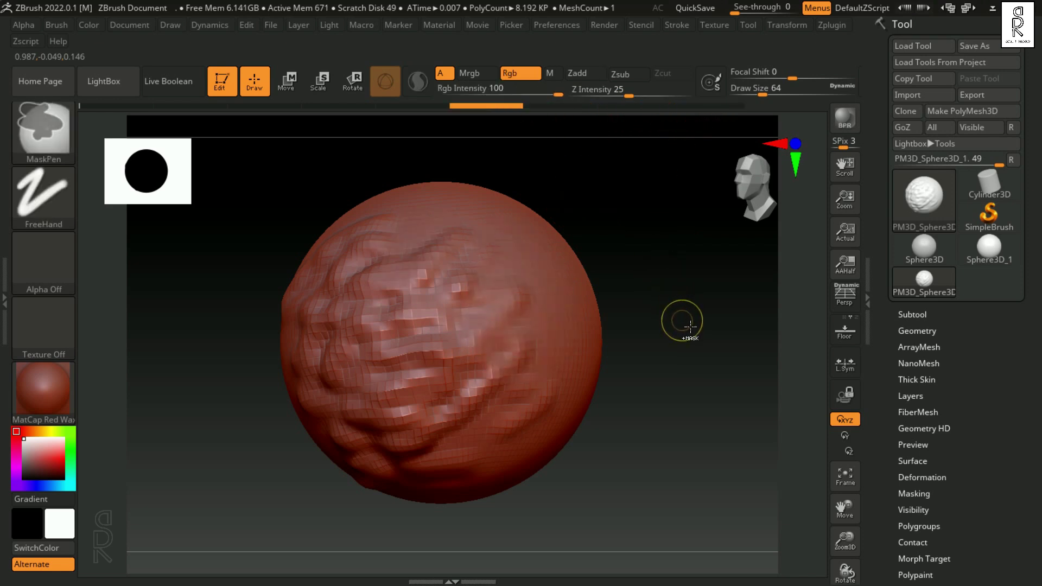
key("ctrl+z")
key("ctrl+z")
key("ctrl+z")
key("ctrl+z")
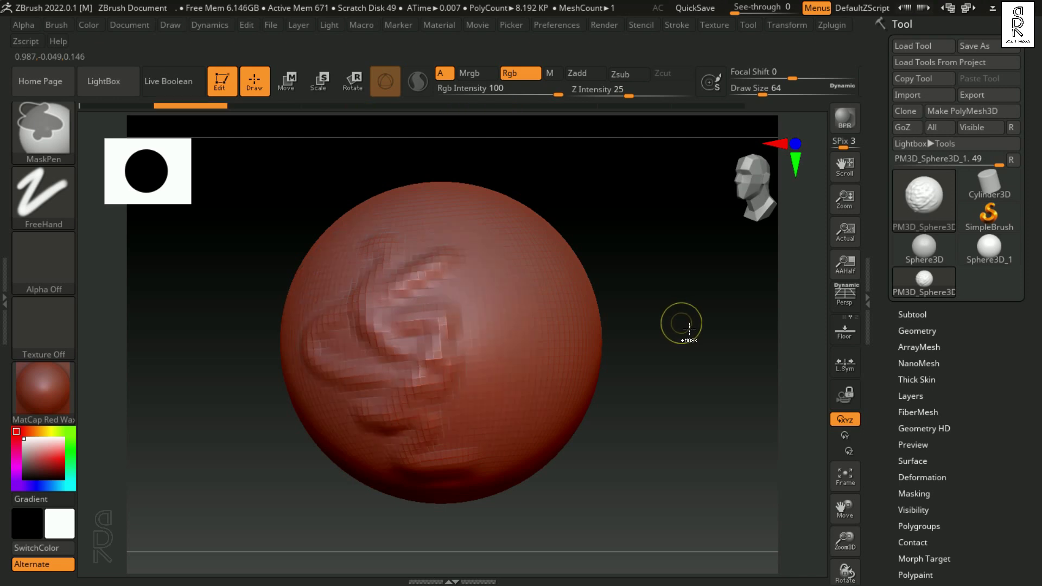
key("ctrl+z")
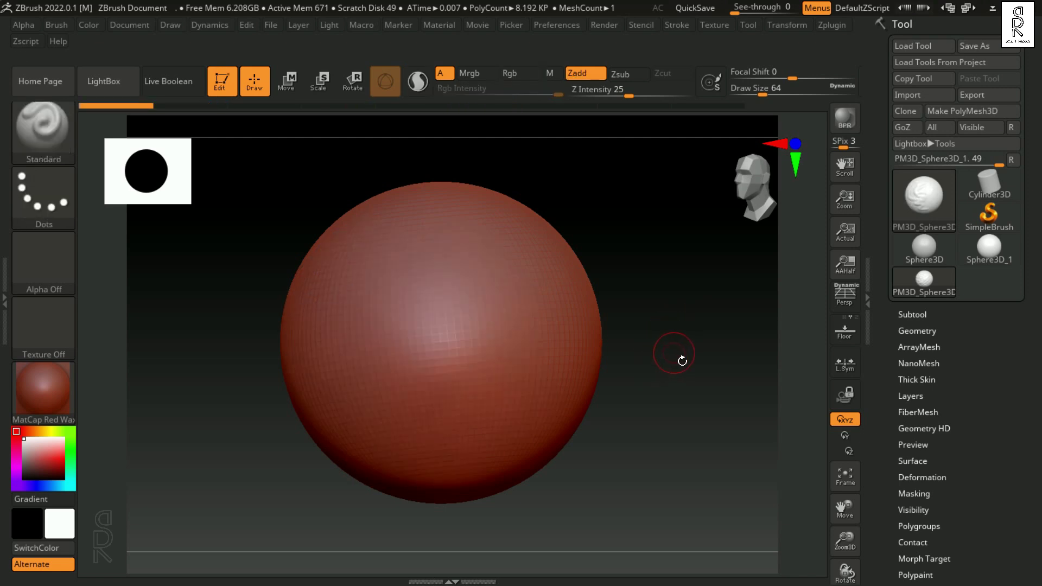
Orbit to a straight front view, then zoom out and pan away, refitting the sphere with F.
left_click_drag(691, 375, 681, 442)
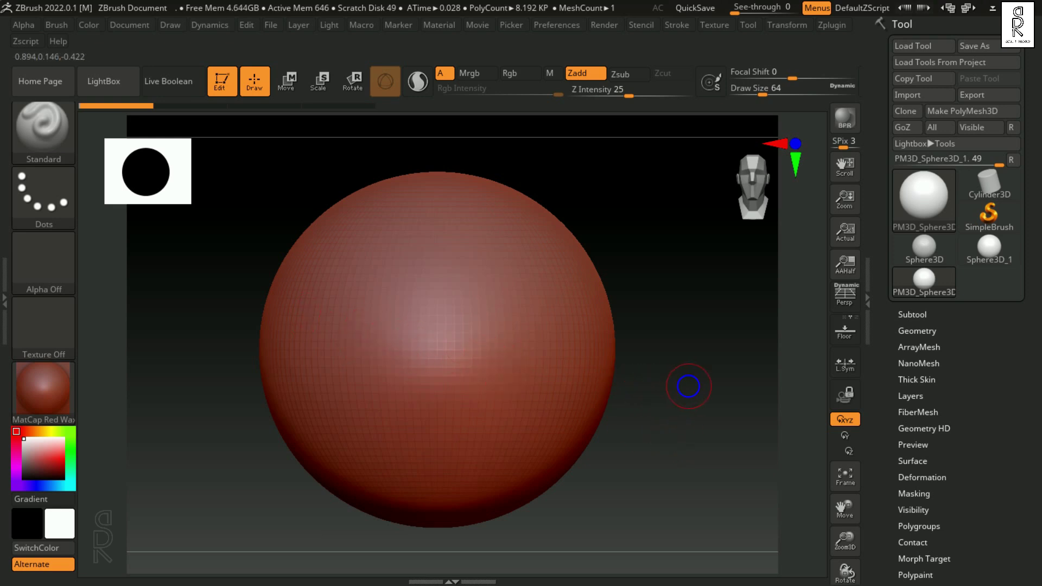
mouse_move(688, 386)
left_mouse_down()
mouse_move(386, 414)
mouse_move(34, 426)
left_mouse_up()
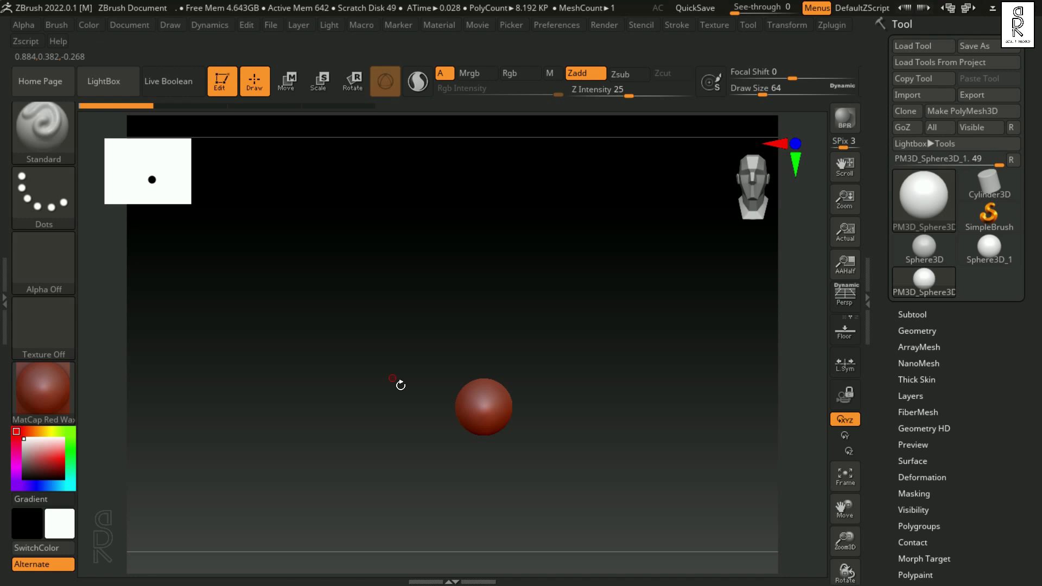
key("f")
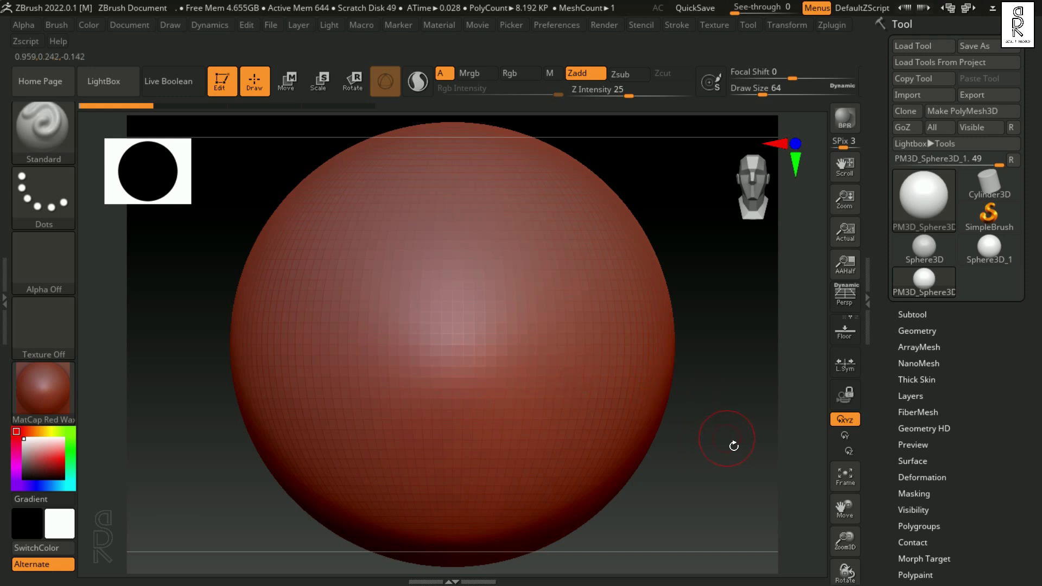
left_click_drag(733, 445, 154, 421, "alt")
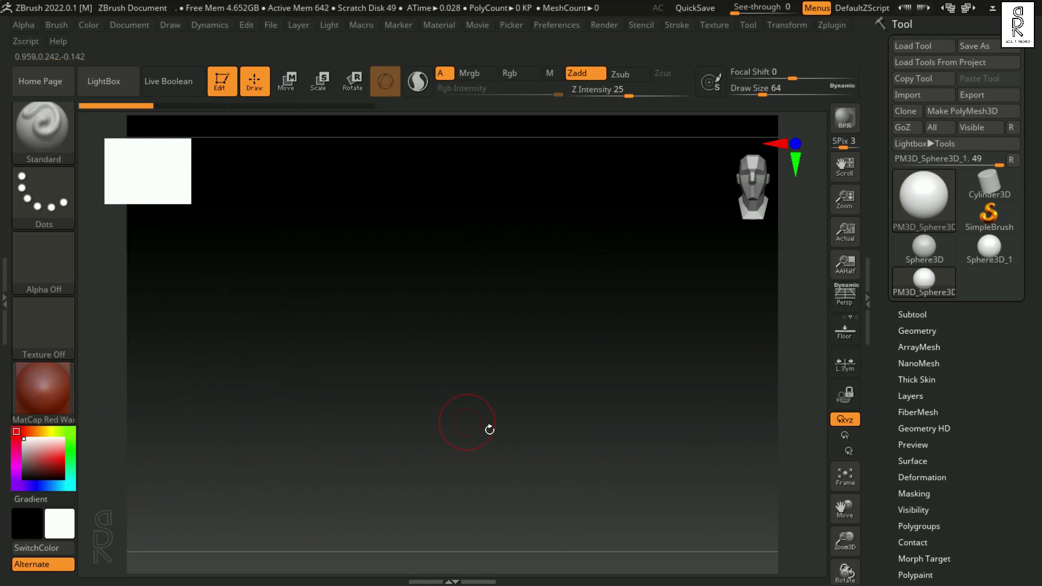
key("f")
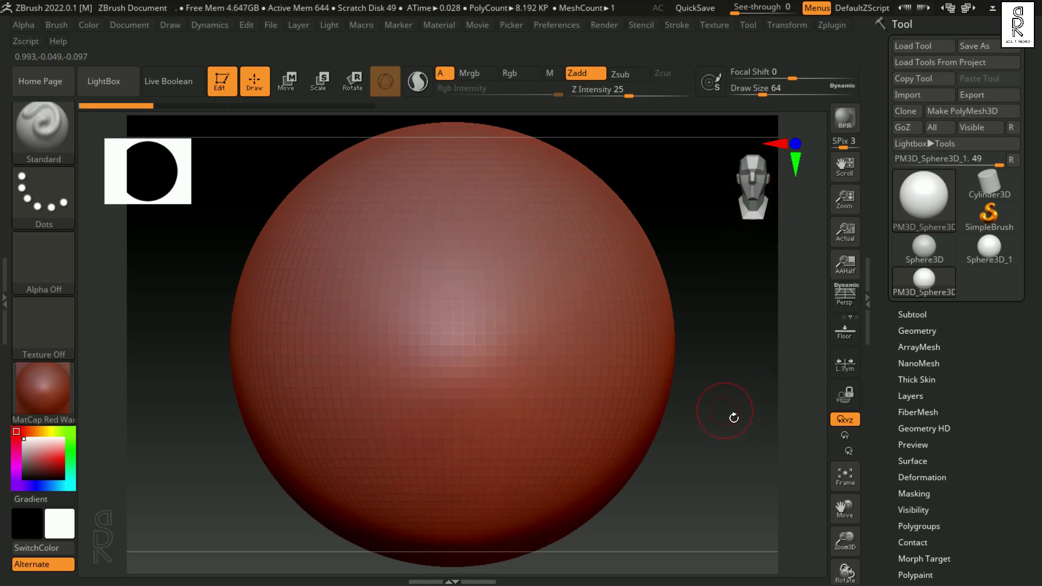
mouse_move(730, 414)
left_mouse_down()
mouse_move(712, 415)
mouse_move(752, 415)
mouse_move(681, 415)
left_mouse_up()
mouse_move(742, 445)
left_mouse_down()
mouse_move(769, 433)
mouse_move(744, 395)
left_mouse_up()
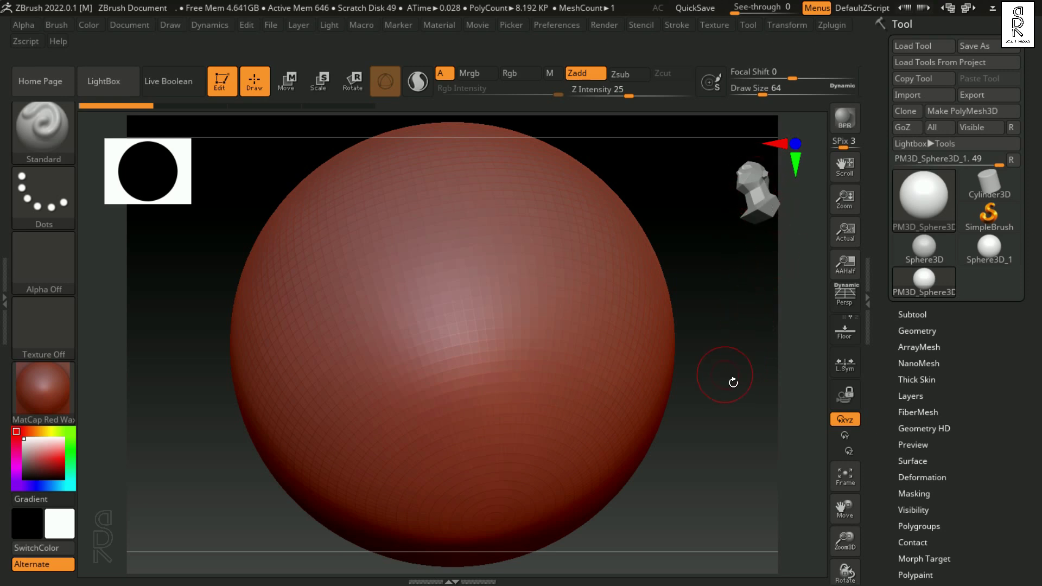
mouse_move(733, 383)
left_mouse_down("alt")
mouse_move(627, 392)
mouse_move(637, 412)
left_mouse_up("alt")
left_click_drag(729, 423, 733, 503, "alt")
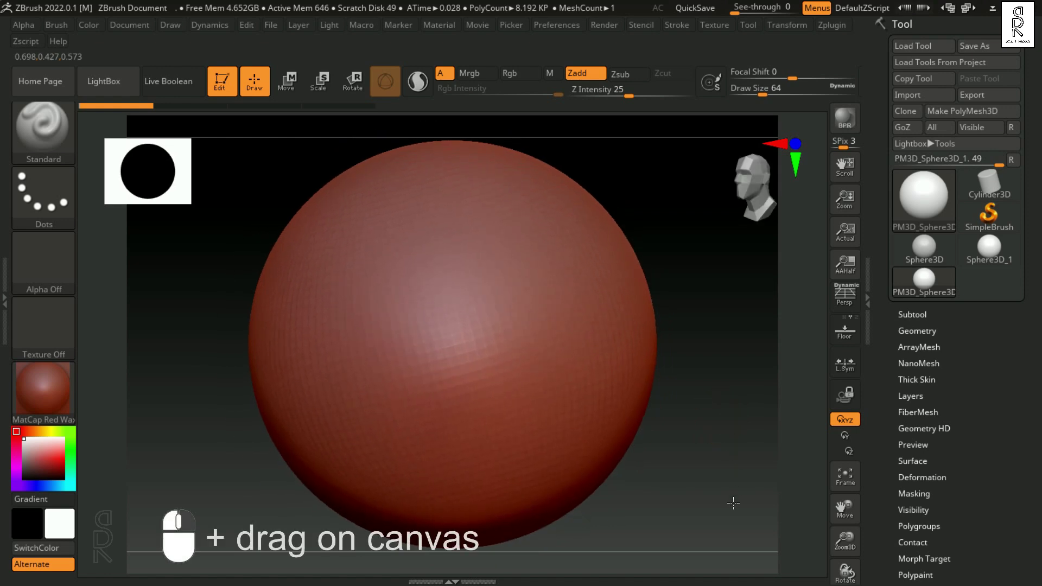
key("shift")
mouse_move(721, 437)
left_mouse_down("shift")
mouse_move(733, 435)
mouse_move(735, 400)
mouse_move(720, 428)
mouse_move(688, 422)
left_mouse_up("shift")
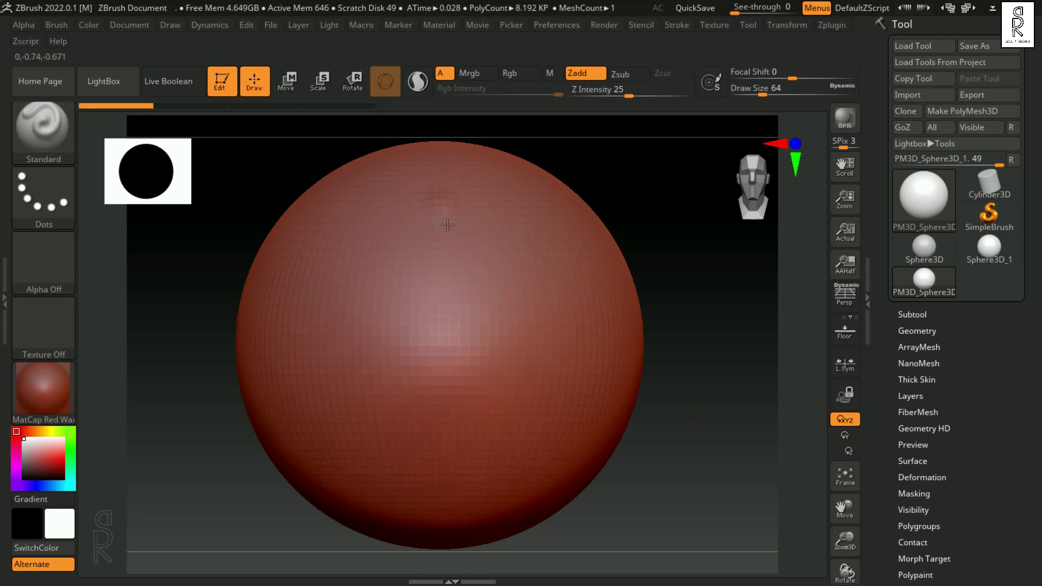
left_click_drag(447, 224, 433, 433)
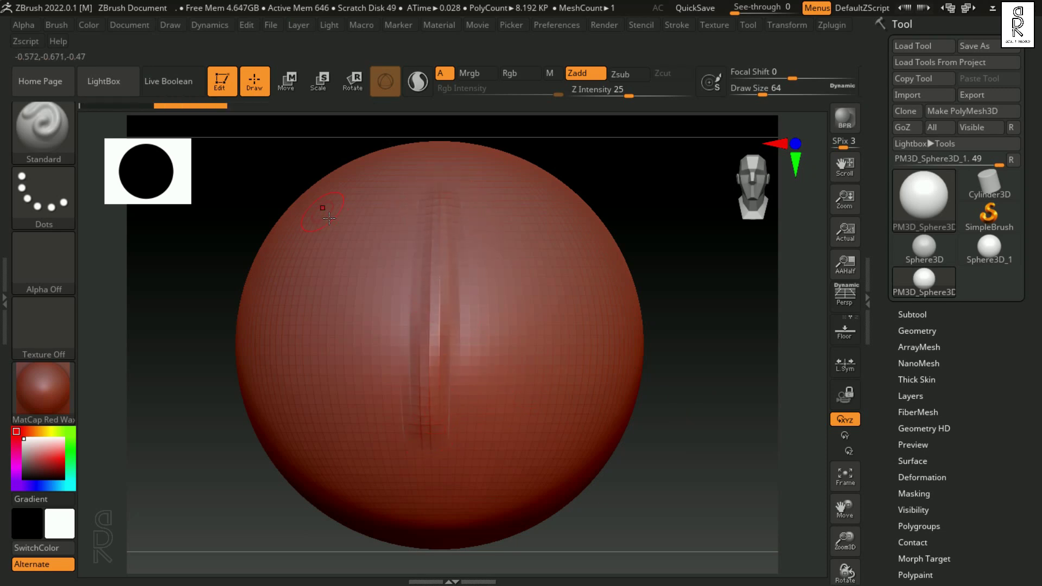
Stroke the T's horizontal bar, deepen its vertical stroke, then orbit and frame to inspect.
mouse_move(365, 218)
left_mouse_down()
mouse_move(557, 210)
mouse_move(335, 215)
mouse_move(550, 210)
left_mouse_up()
mouse_move(448, 253)
left_mouse_down()
mouse_move(441, 440)
mouse_move(450, 222)
mouse_move(451, 438)
left_mouse_up()
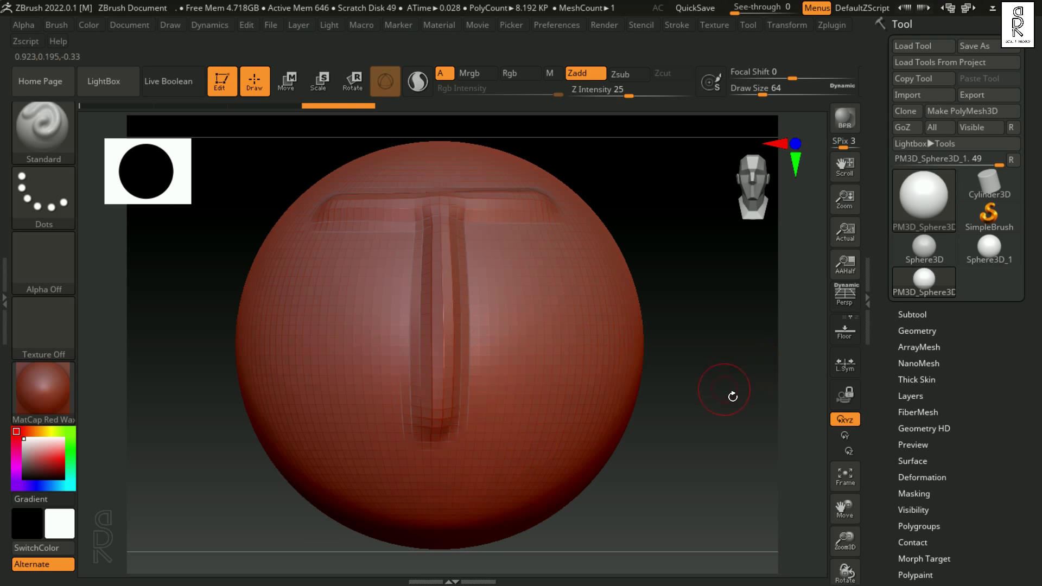
mouse_move(732, 396)
left_mouse_down()
mouse_move(735, 439)
mouse_move(668, 463)
mouse_move(736, 432)
mouse_move(686, 331)
mouse_move(698, 379)
mouse_move(681, 311)
mouse_move(702, 341)
mouse_move(618, 351)
mouse_move(673, 385)
left_mouse_up()
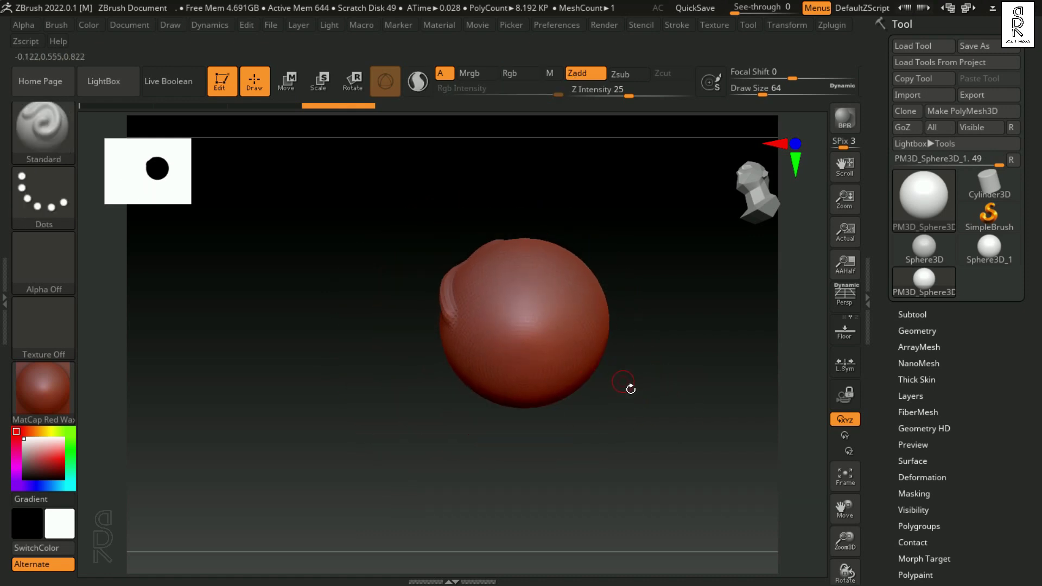
key("f")
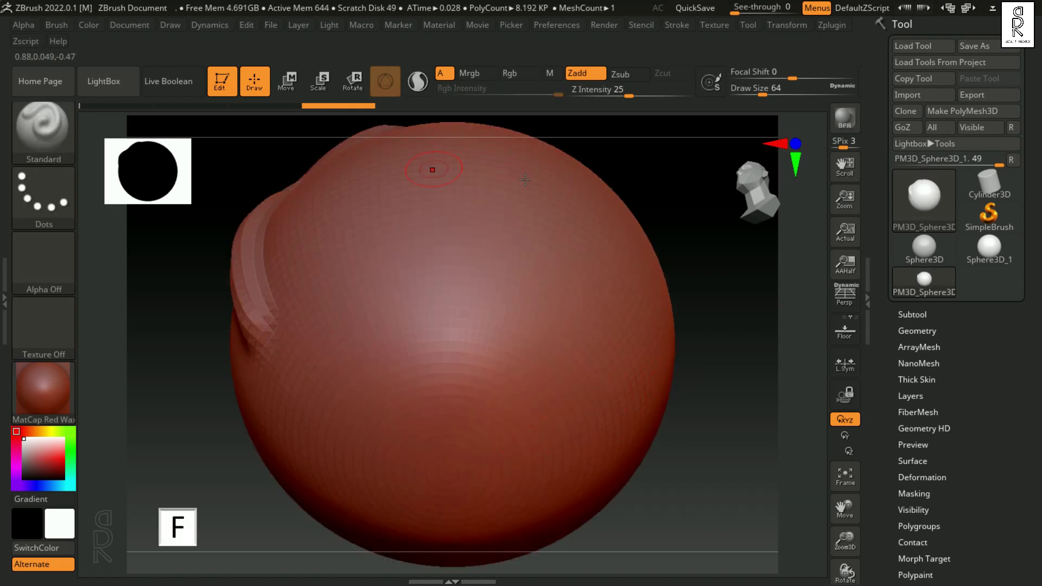
Orbit around the T, then Shift-snap and turn the sphere so the T faces straight forward.
left_click_drag(684, 336, 746, 458)
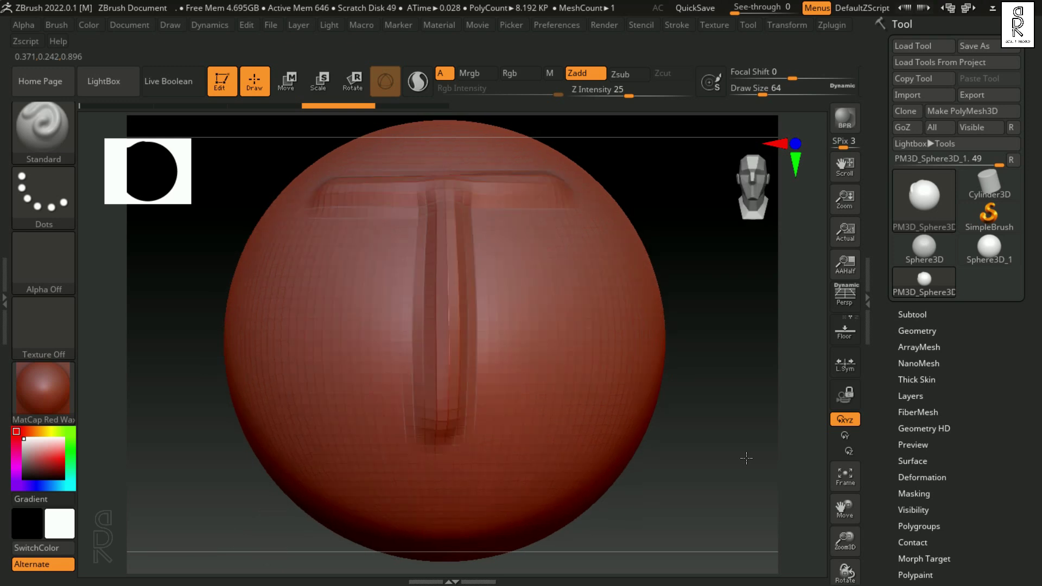
left_click_drag(738, 331, 662, 321)
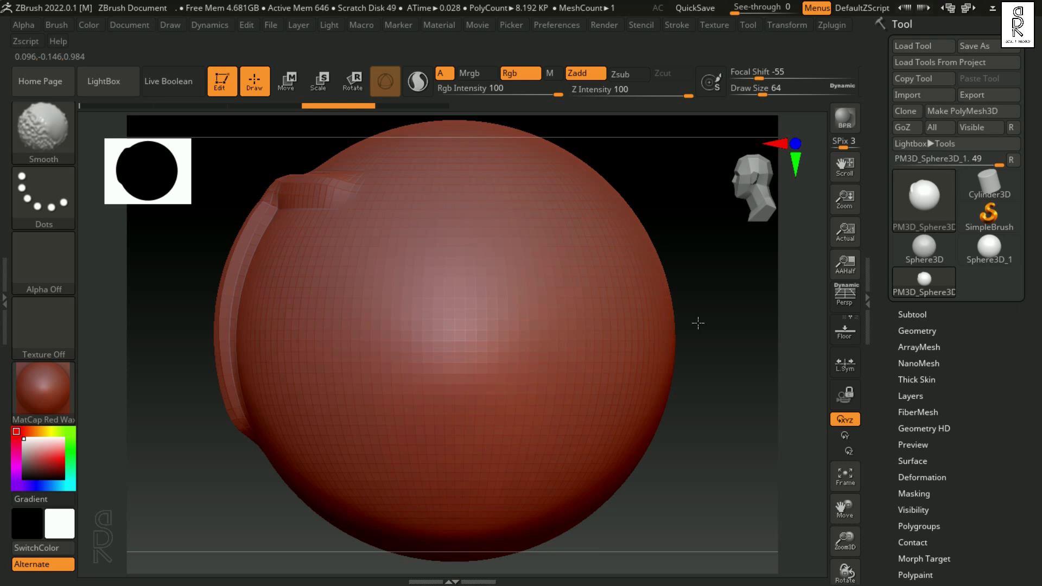
key("shift")
left_click_drag(720, 293, 716, 297, "shift")
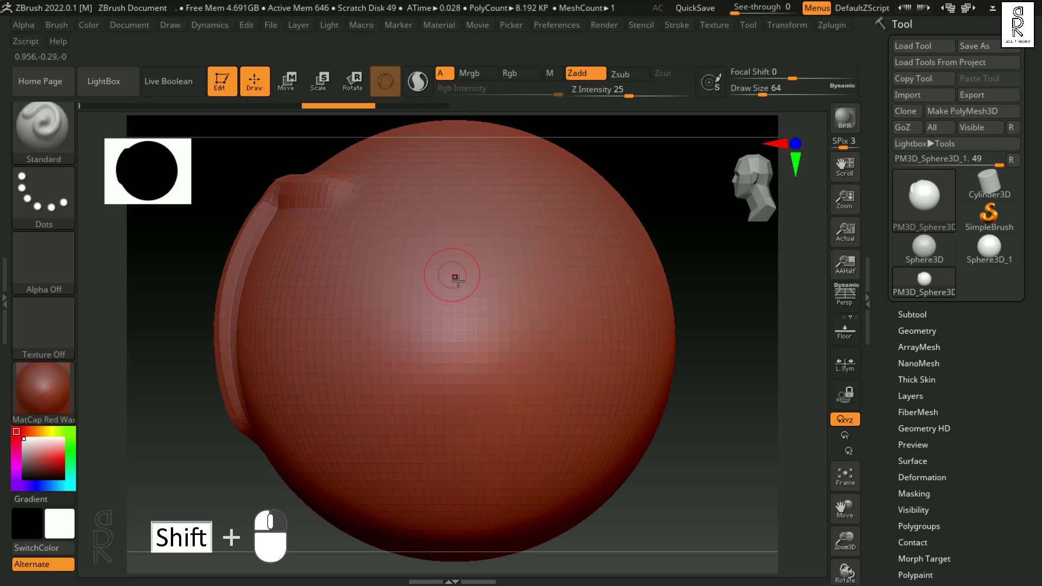
mouse_move(704, 284)
left_mouse_down()
mouse_move(727, 244)
mouse_move(748, 304)
mouse_move(740, 367)
mouse_move(673, 385)
mouse_move(713, 375)
left_mouse_up()
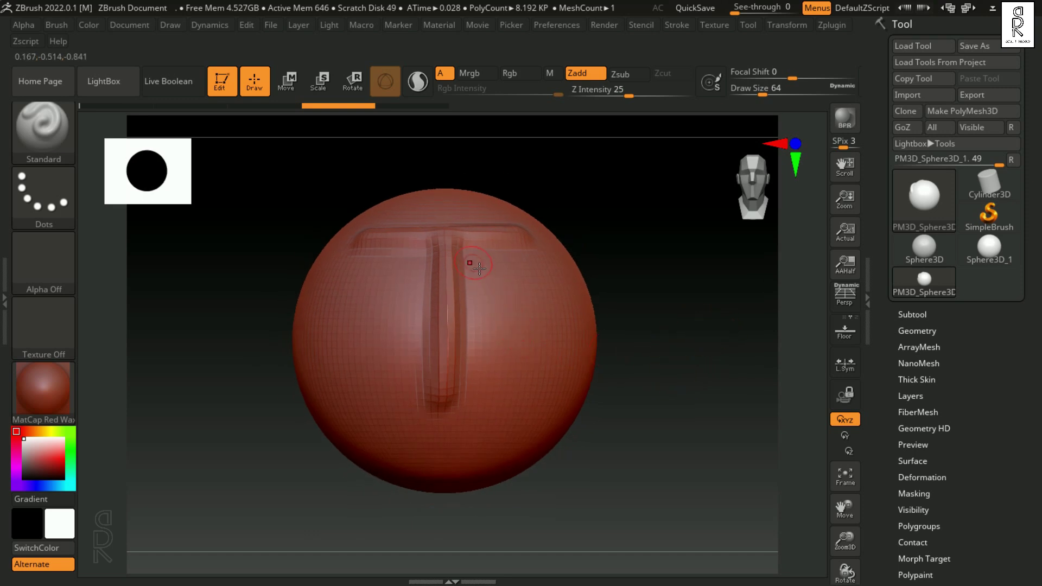
mouse_move(693, 399)
left_mouse_down()
mouse_move(654, 396)
mouse_move(674, 407)
left_mouse_up()
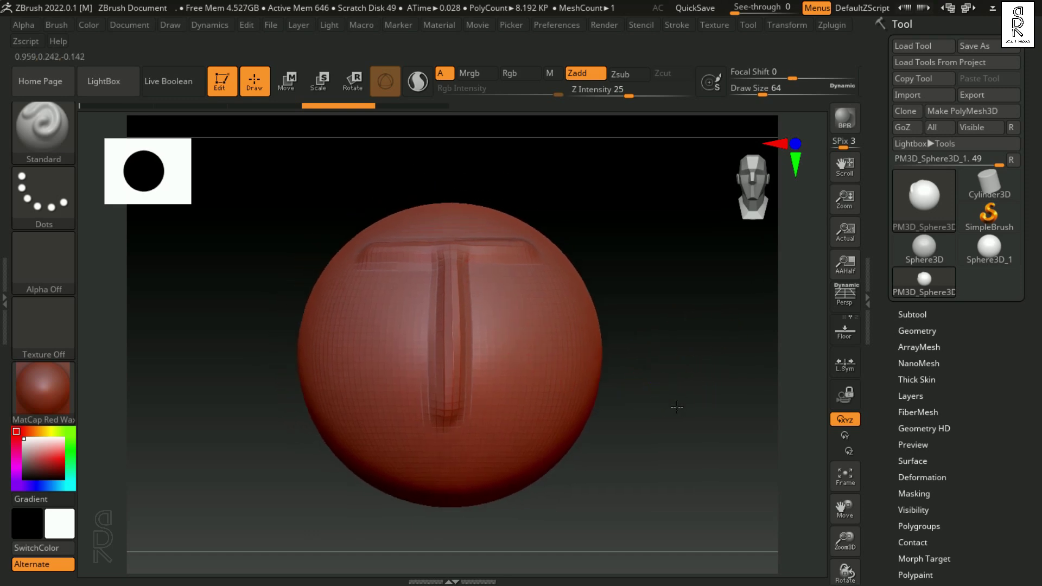
mouse_move(548, 332)
left_mouse_down()
mouse_move(388, 347)
mouse_move(534, 350)
mouse_move(416, 389)
mouse_move(507, 374)
left_mouse_up()
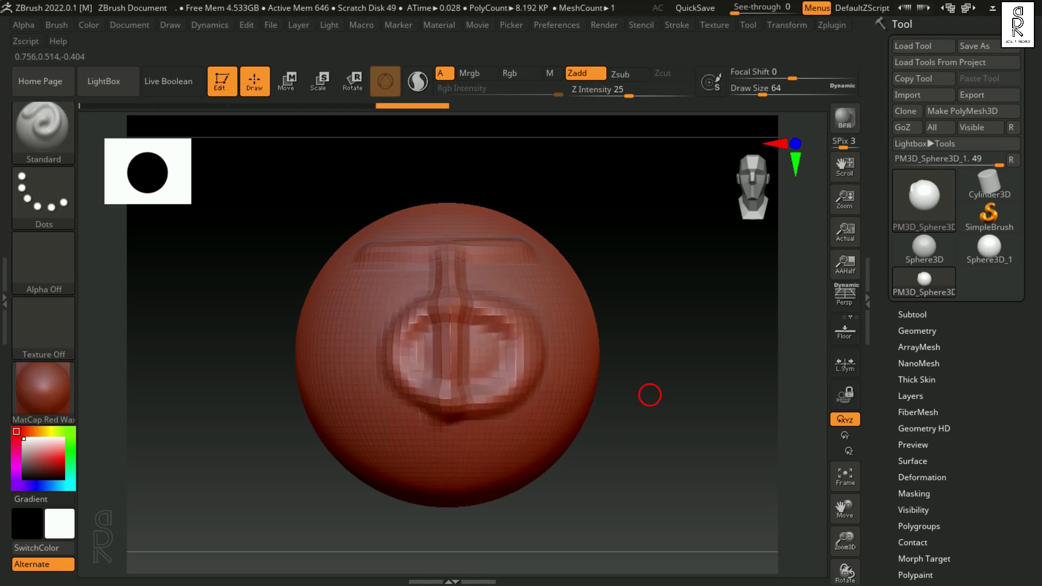
left_click_drag(651, 393, 555, 359)
left_click_drag(480, 331, 537, 288)
mouse_move(391, 325)
left_mouse_down()
mouse_move(327, 268)
mouse_move(390, 332)
mouse_move(410, 336)
mouse_move(358, 287)
left_mouse_up()
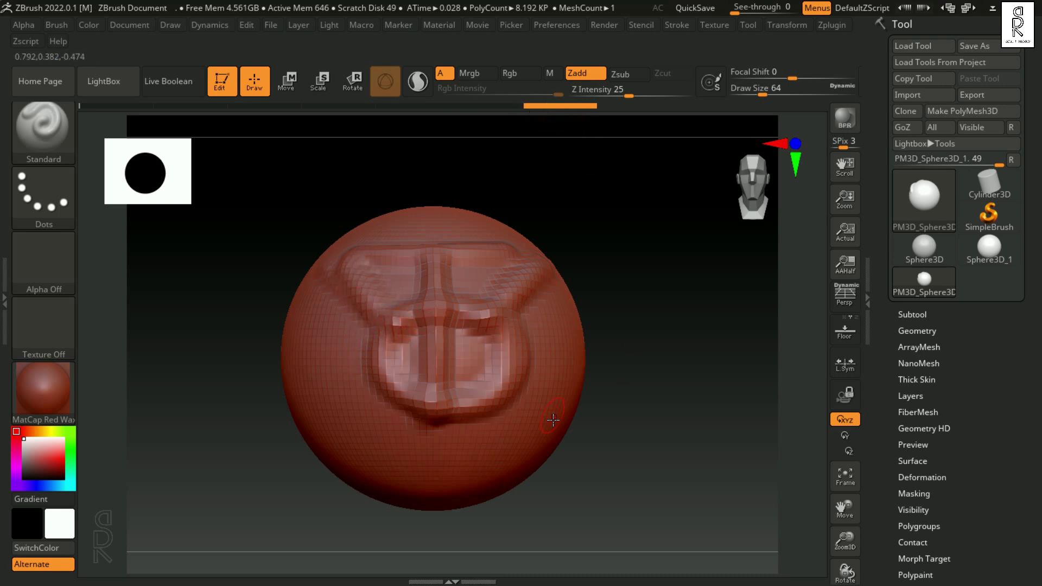
left_click_drag(526, 467, 520, 395)
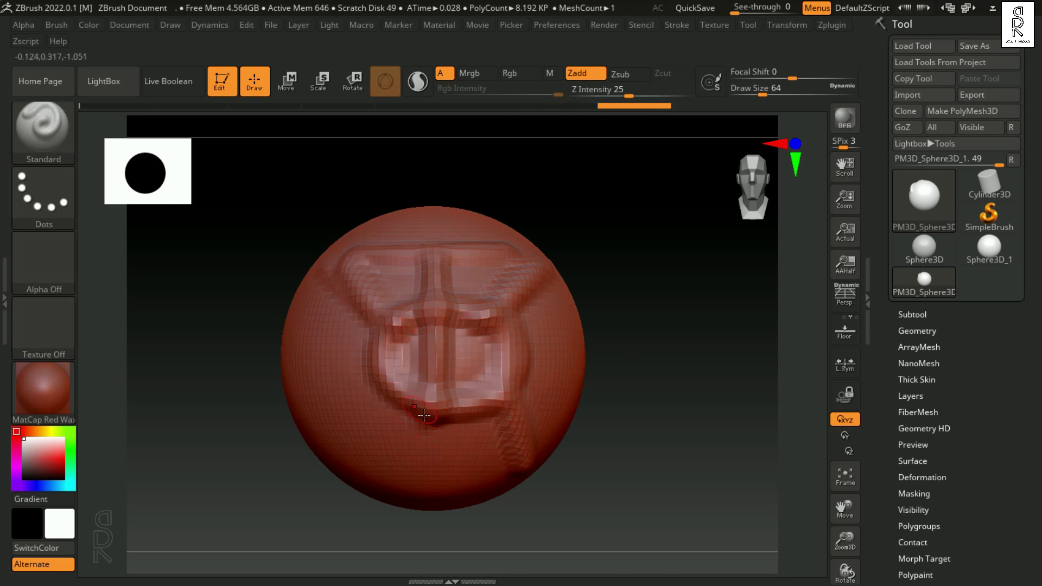
left_click_drag(379, 478, 432, 402)
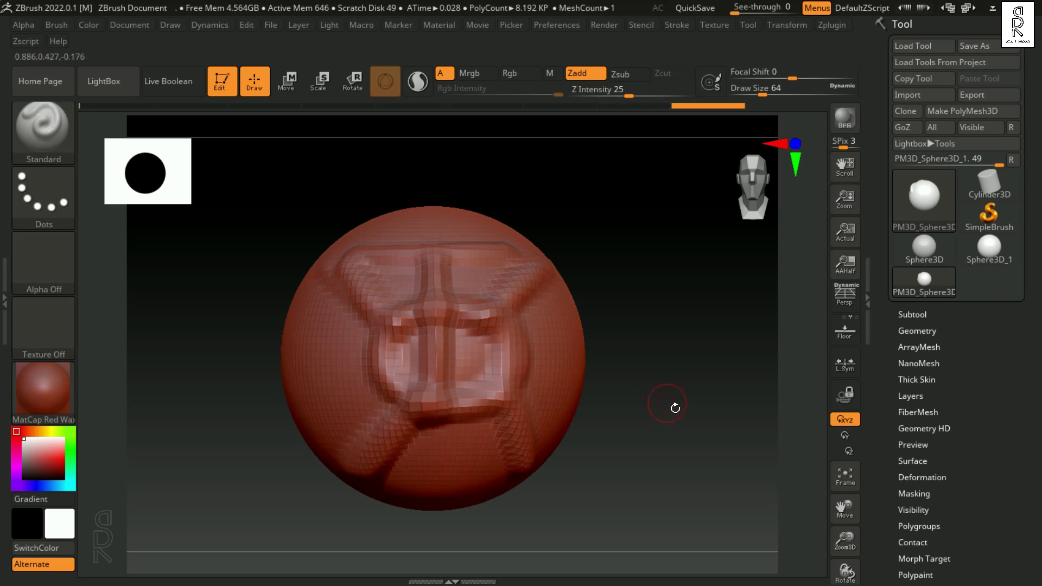
mouse_move(696, 106)
left_mouse_down()
mouse_move(277, 104)
mouse_move(685, 103)
mouse_move(339, 100)
left_mouse_up()
key("ctrl+z")
key("ctrl+shift+z")
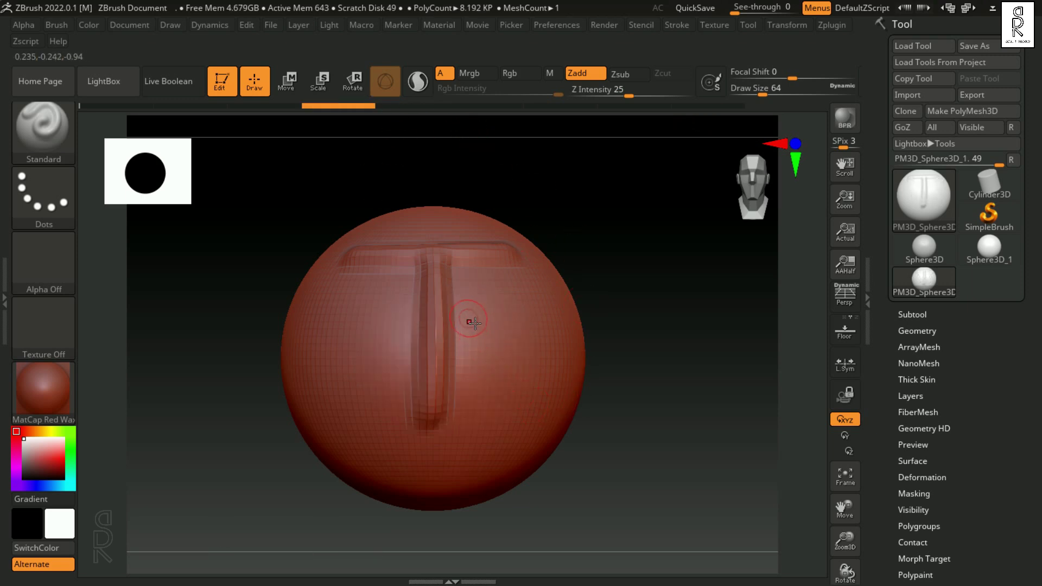
left_click_drag(470, 322, 534, 386)
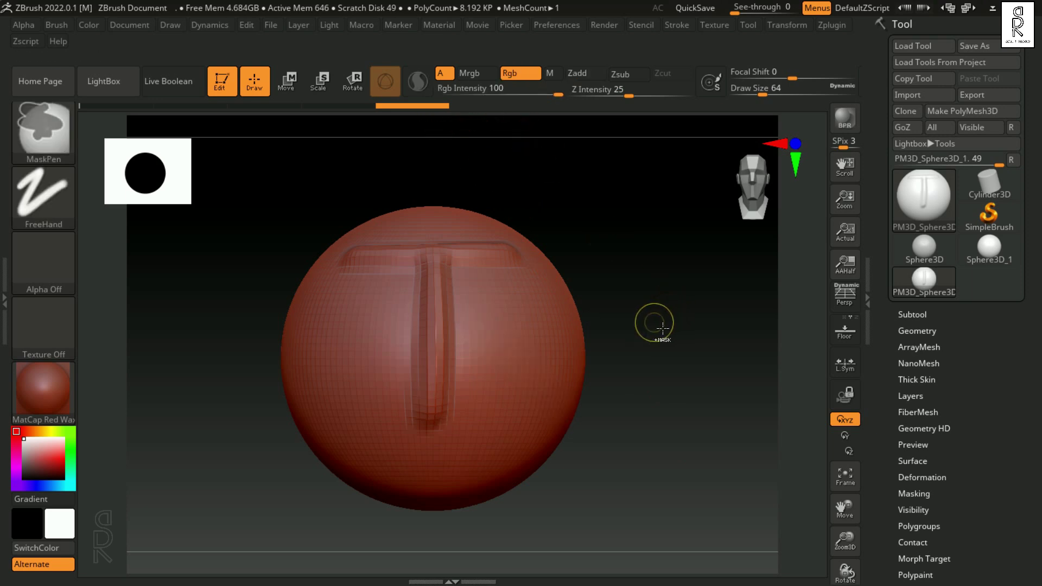
key("ctrl+z")
key("ctrl+z")
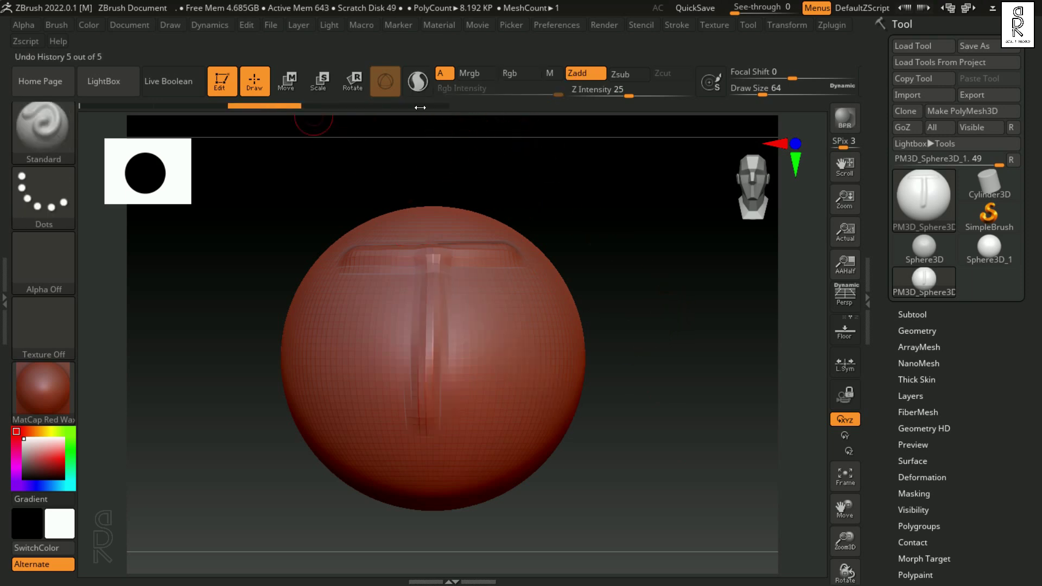
mouse_move(451, 110)
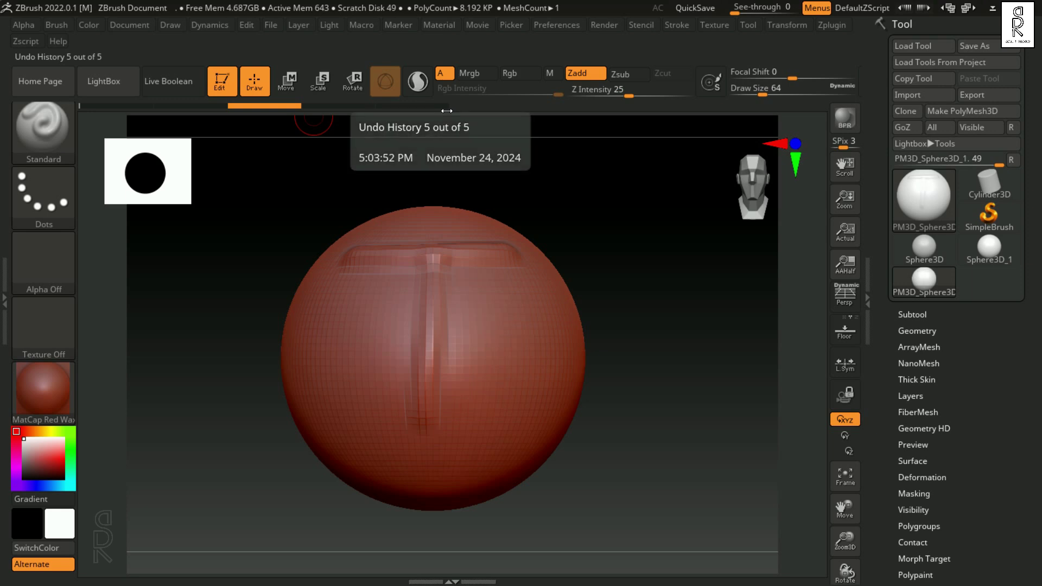
mouse_move(493, 317)
left_mouse_down()
mouse_move(430, 313)
mouse_move(371, 342)
mouse_move(392, 386)
mouse_move(512, 371)
mouse_move(454, 315)
mouse_move(364, 346)
mouse_move(426, 378)
mouse_move(504, 367)
mouse_move(484, 325)
mouse_move(415, 339)
left_mouse_up()
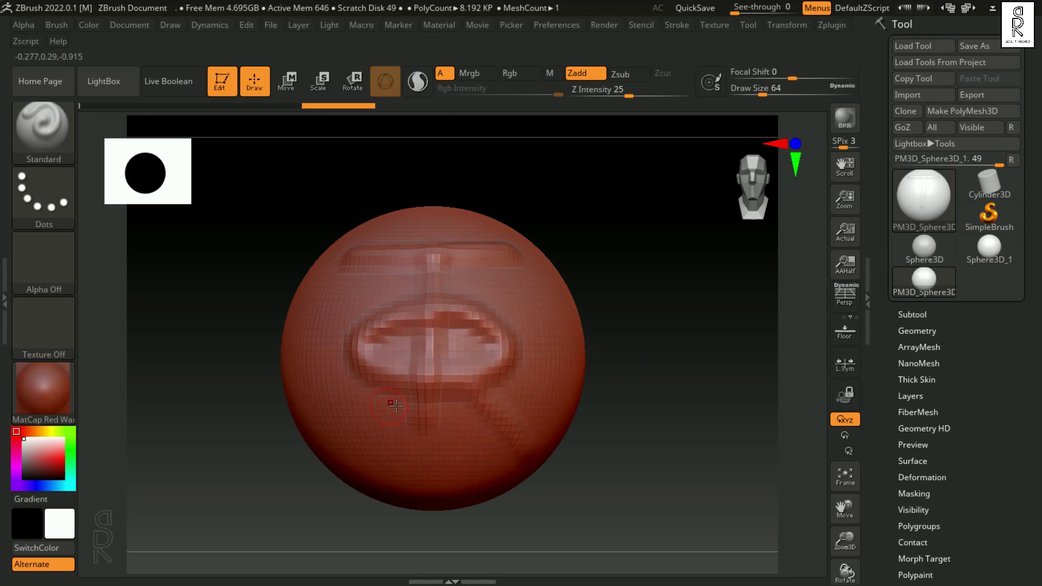
mouse_move(519, 465)
left_mouse_down()
mouse_move(344, 465)
mouse_move(557, 408)
left_mouse_up()
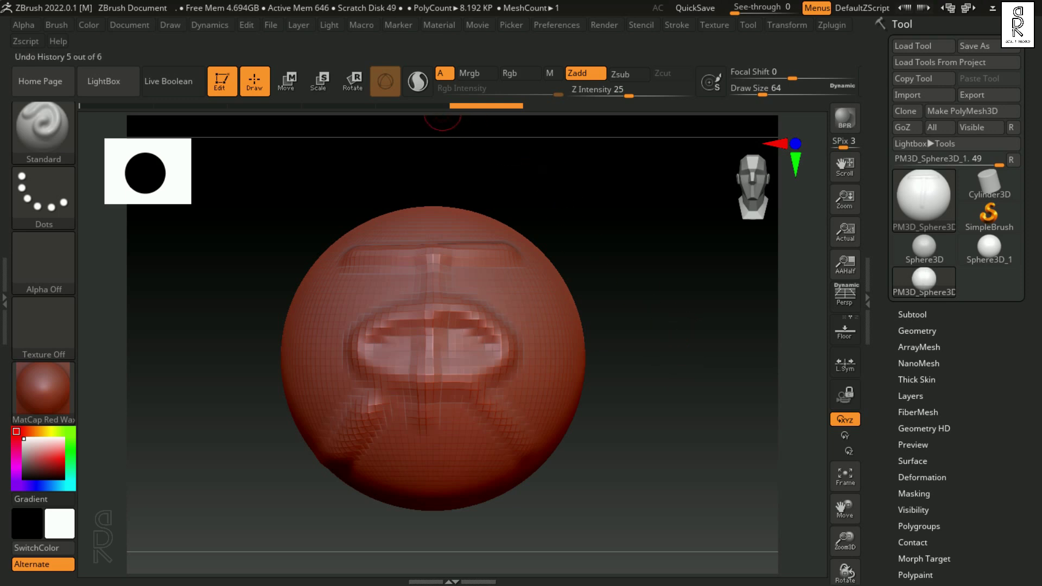
left_click(417, 105)
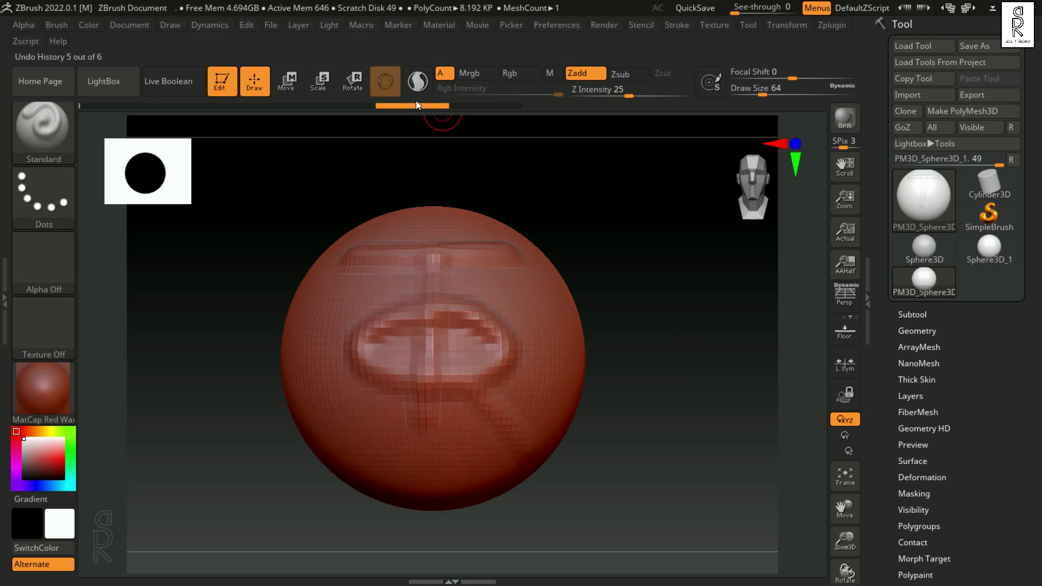
left_click(498, 103)
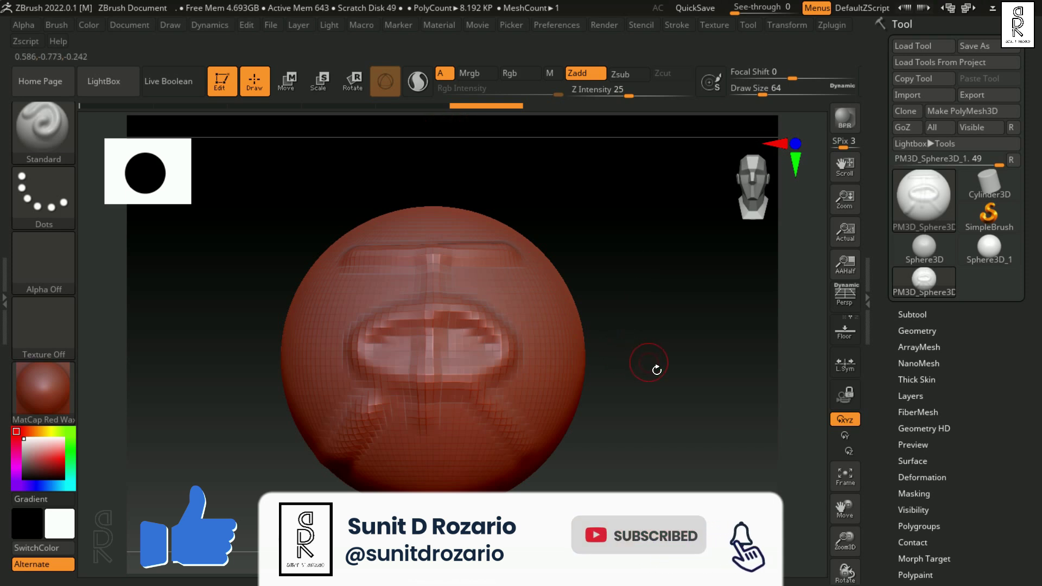
key("ctrl+z")
key("ctrl+z")
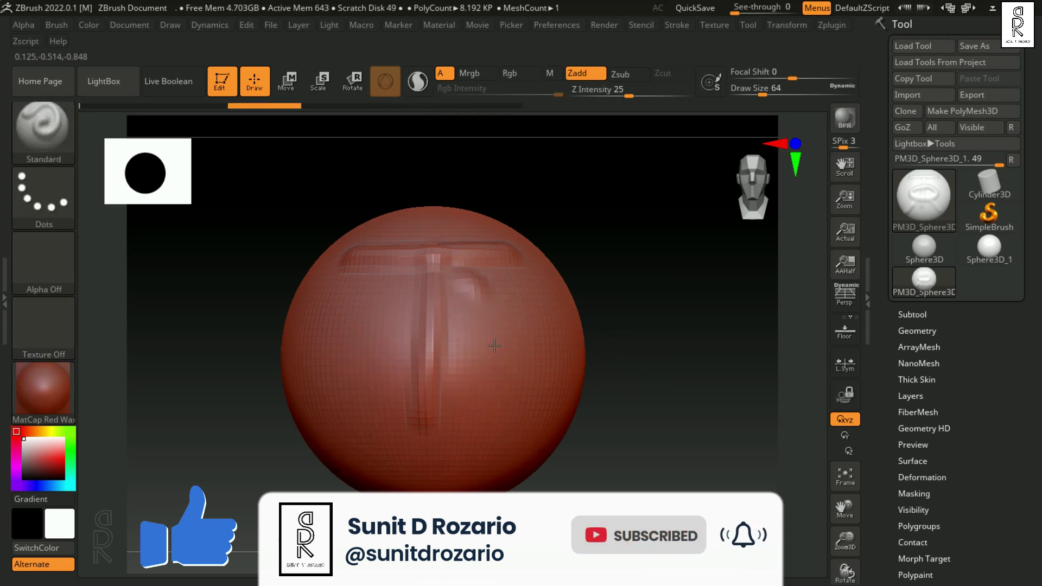
mouse_move(442, 255)
left_mouse_down()
mouse_move(497, 336)
mouse_move(406, 356)
mouse_move(445, 472)
left_mouse_up()
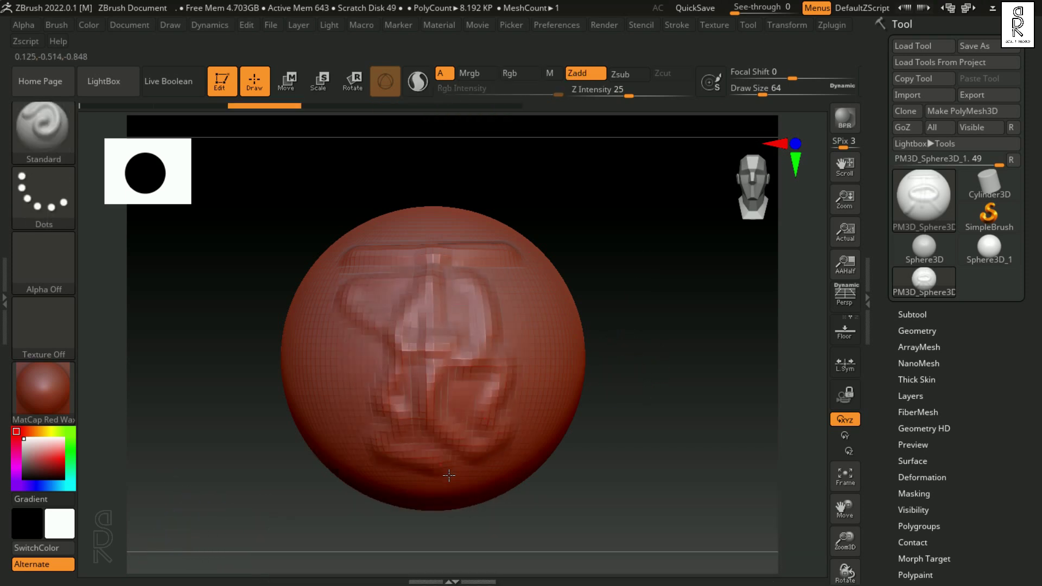
key("ctrl+z")
key("ctrl+z")
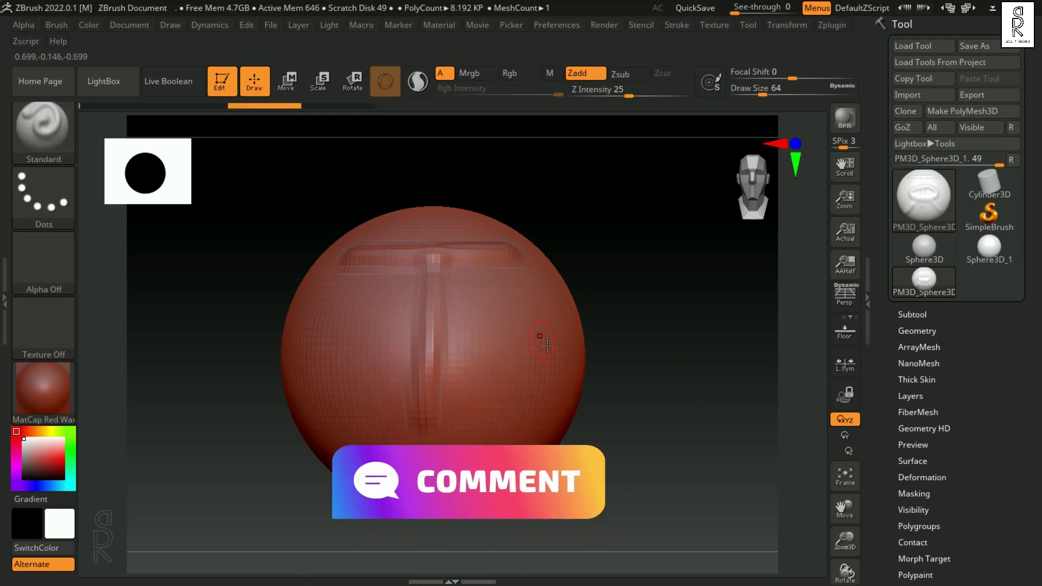